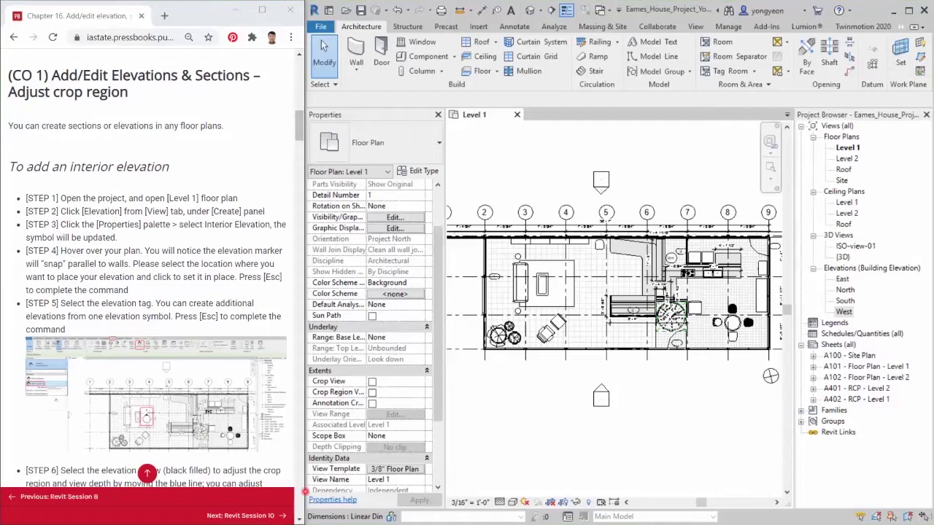
drag(109, 76, 258, 76)
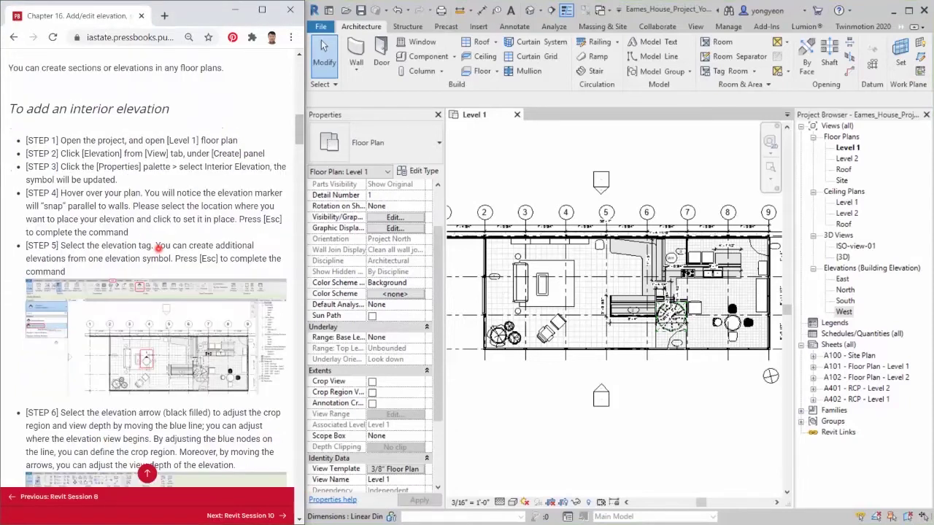
scroll(156, 248, down, 1)
scroll(130, 230, down, 1)
scroll(120, 216, up, 1)
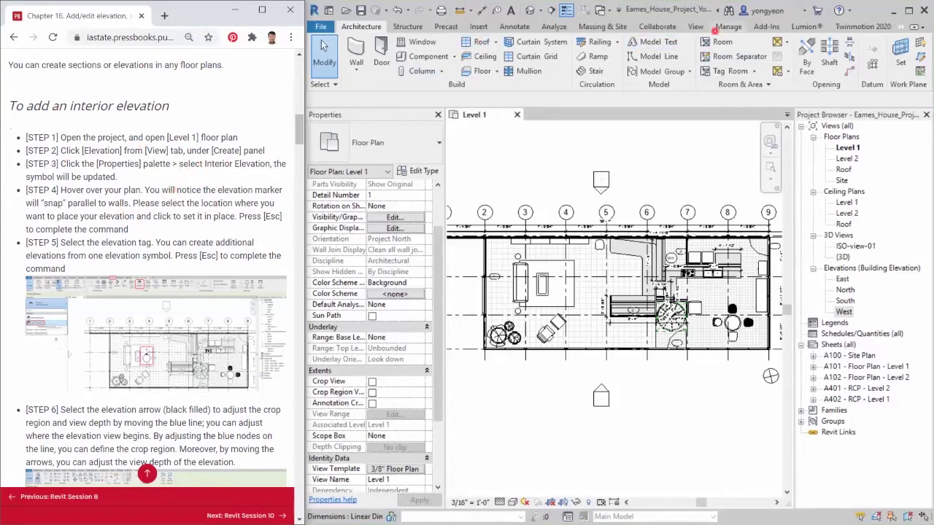
Place an Interior Elevation marker beside the coffee table in the Level 1 living room and list the interior elevations in the browser.
click(697, 27)
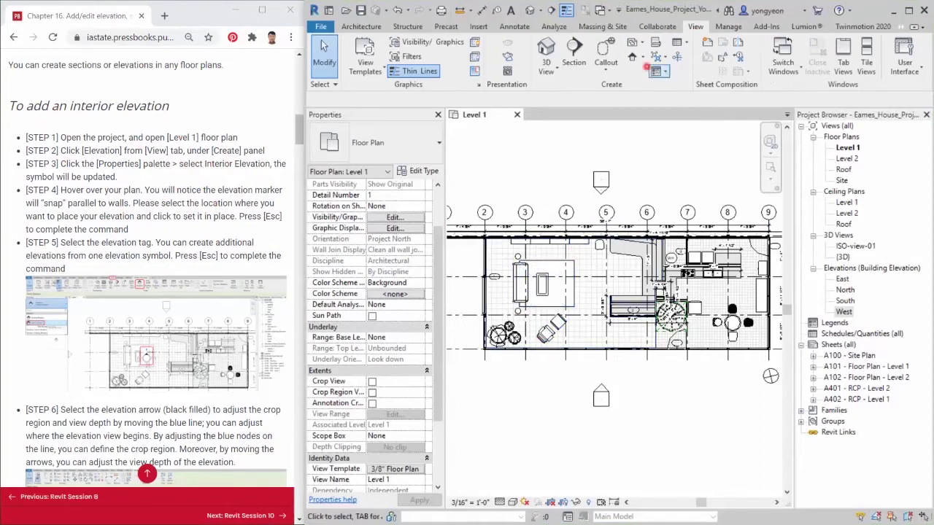
click(643, 56)
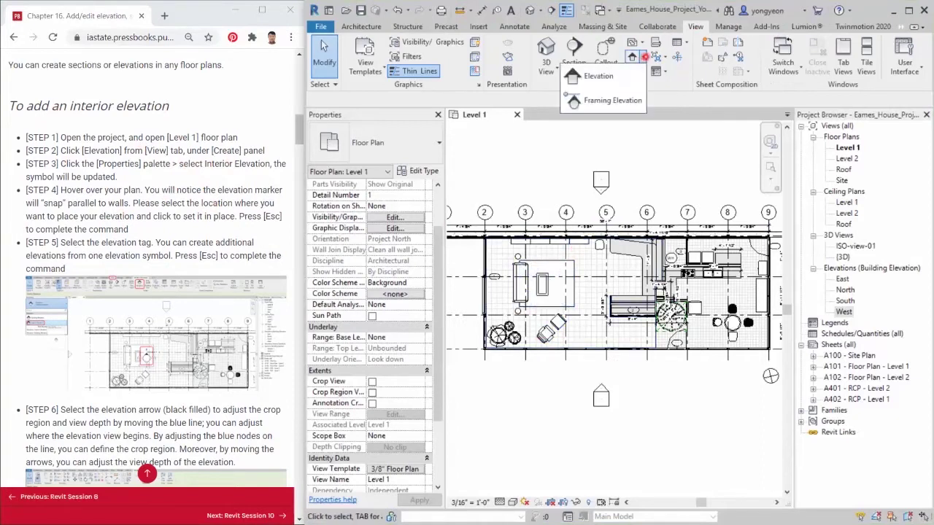
click(613, 76)
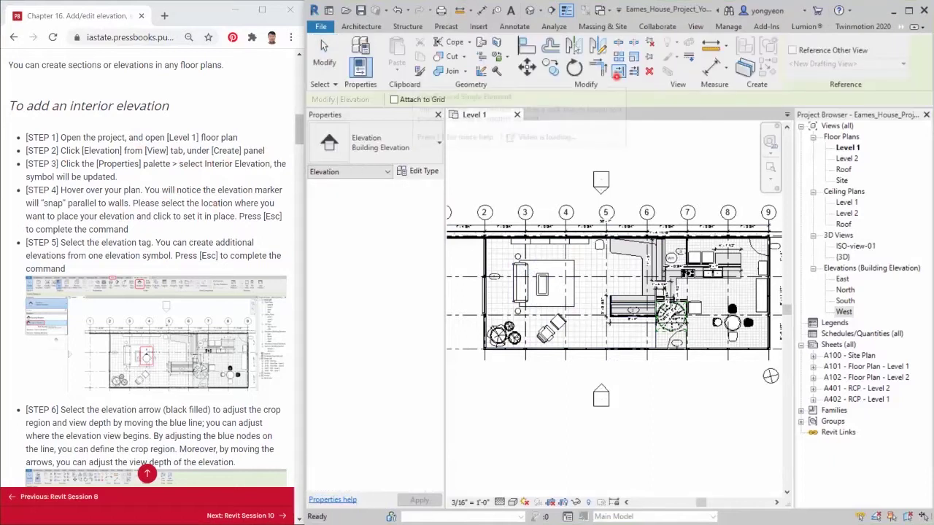
click(380, 153)
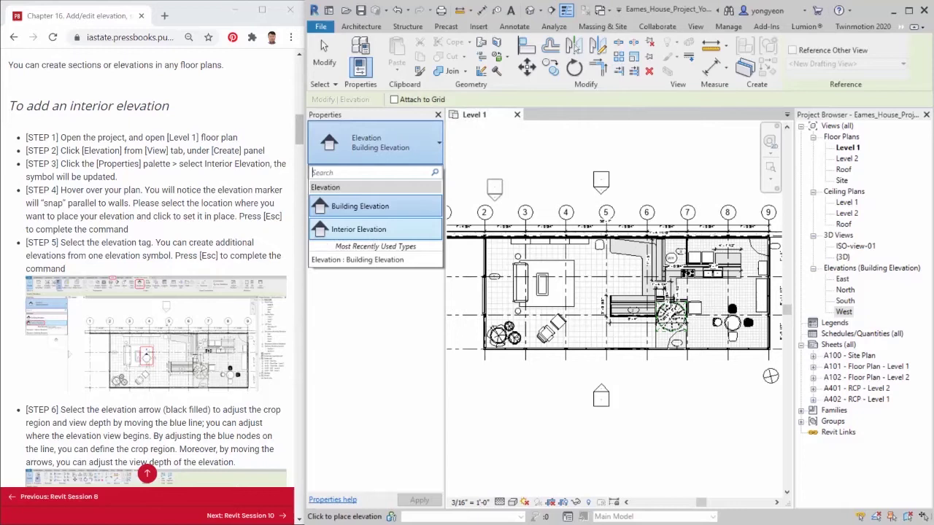
click(368, 229)
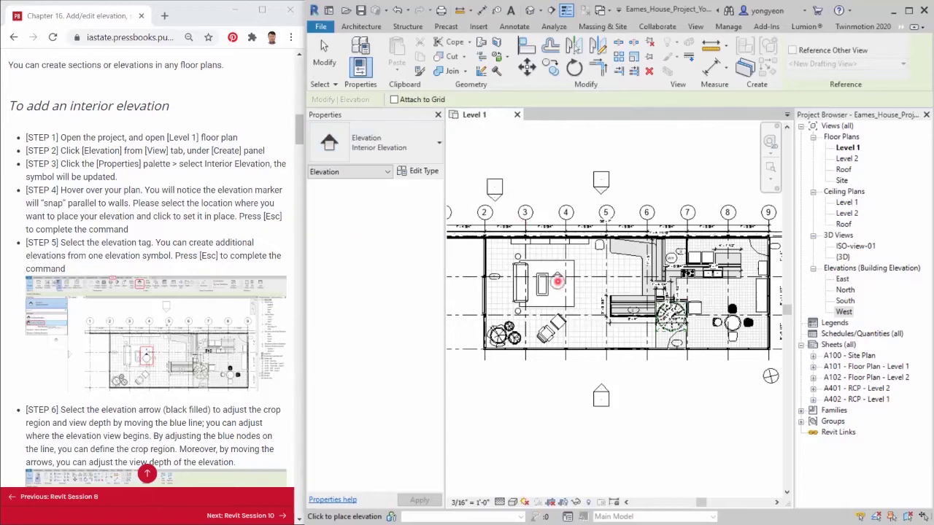
click(558, 283)
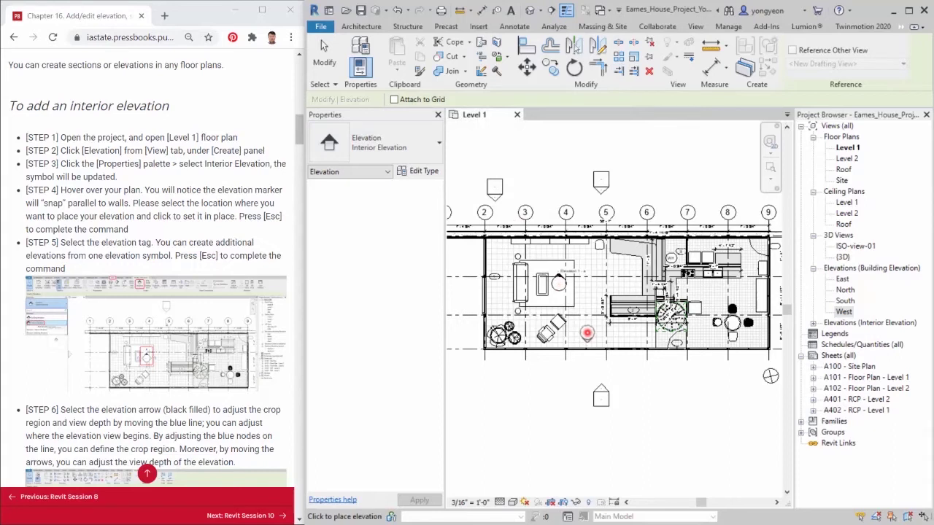
key(Escape)
click(813, 322)
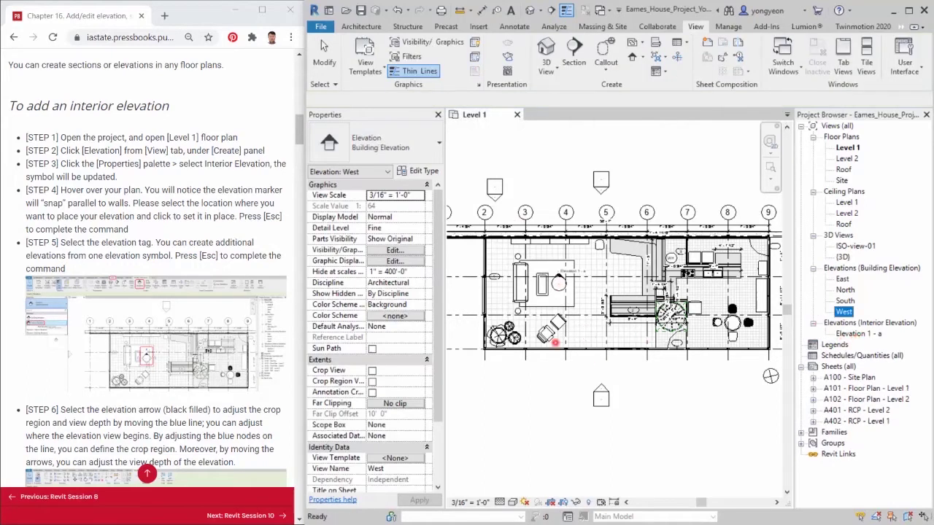
Examine the new marker's direction options, then the arrow's crop width and view depth lines on the plan.
scroll(557, 282, up, 3)
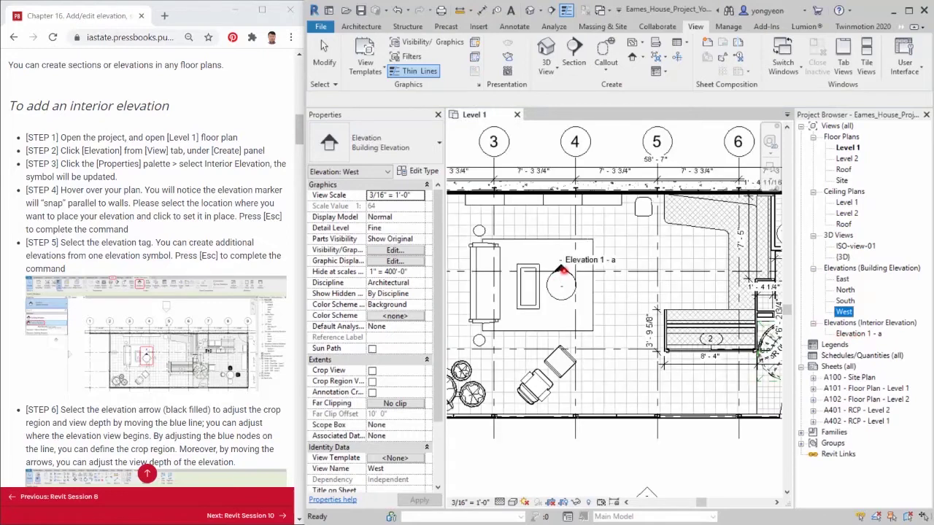
click(562, 270)
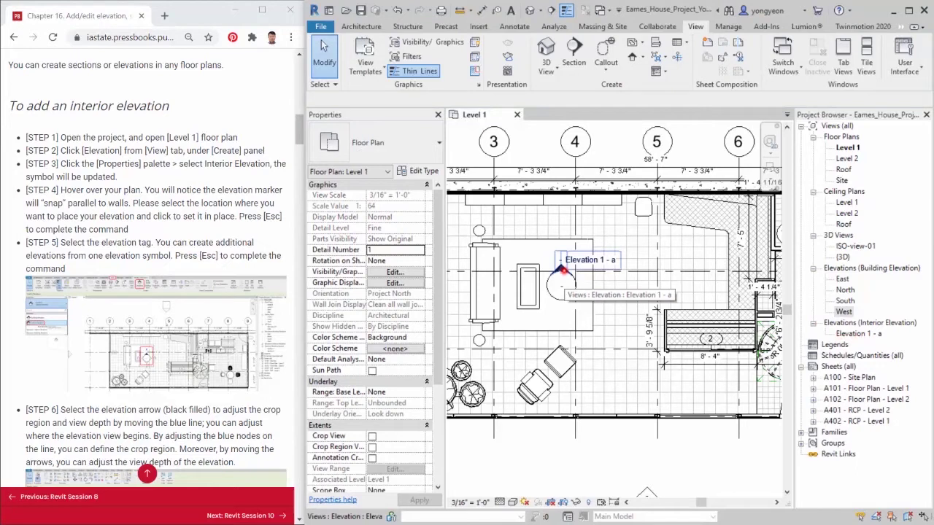
middle_drag(563, 270, 636, 297)
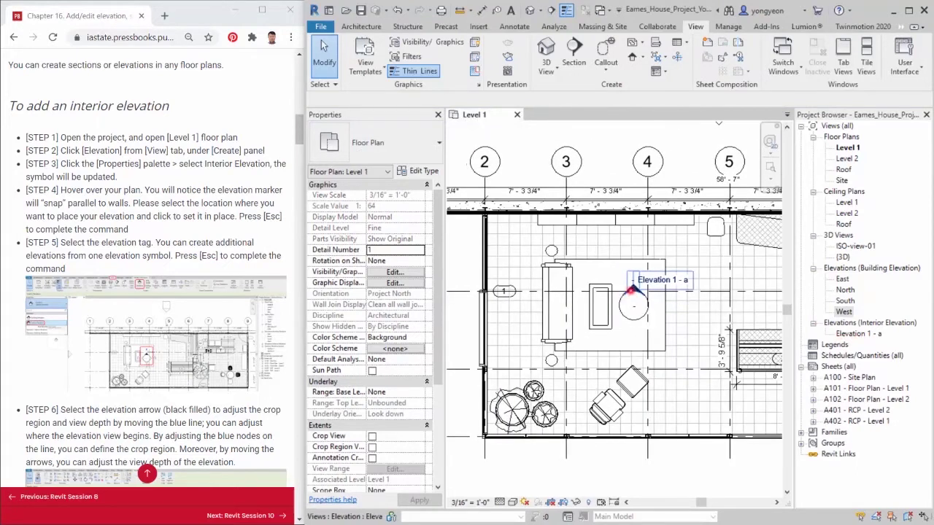
click(635, 302)
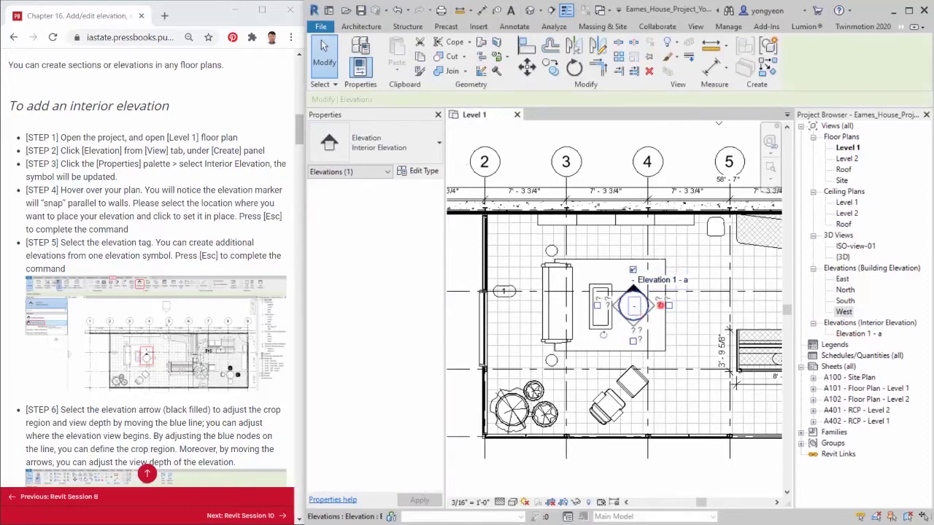
key(Escape)
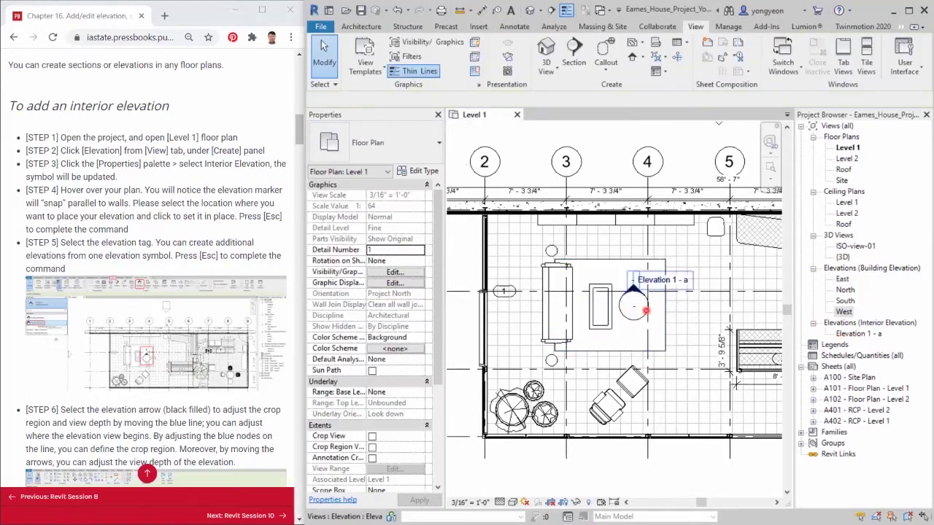
click(630, 290)
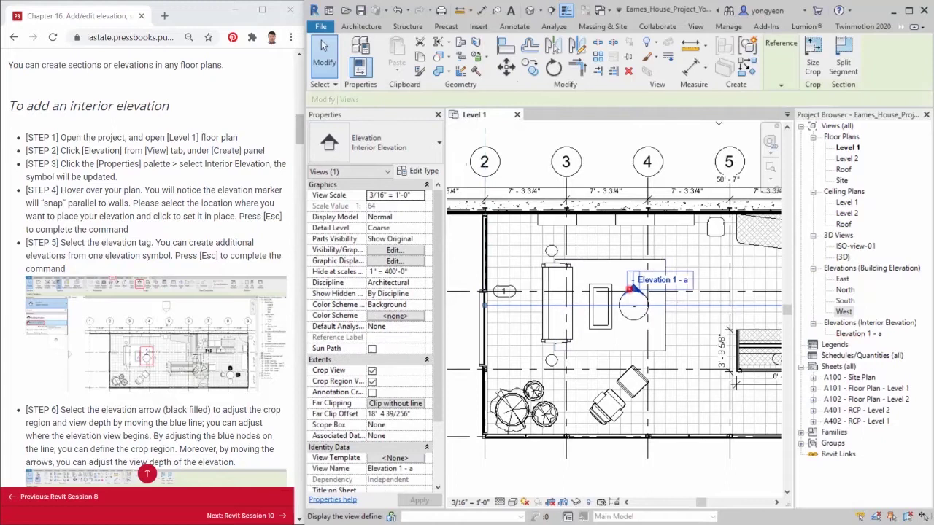
scroll(631, 290, down, 3)
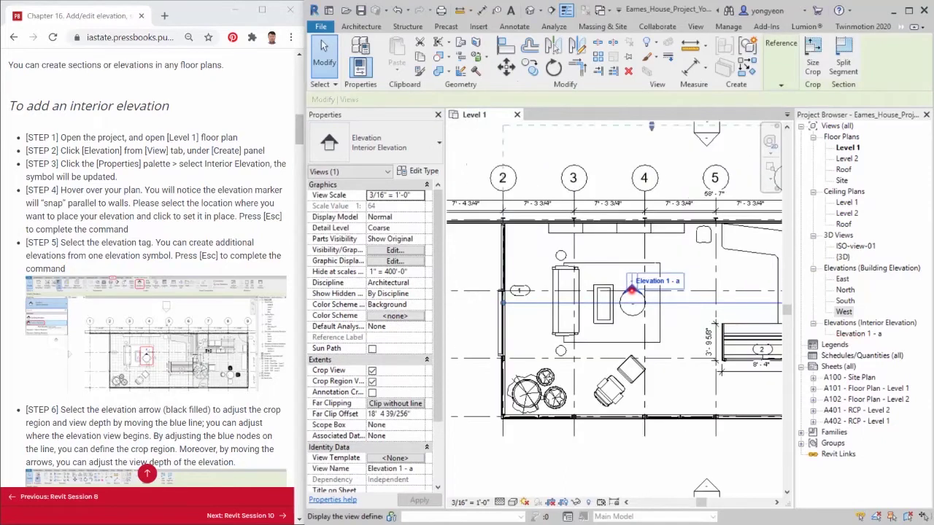
middle_drag(631, 290, 597, 336)
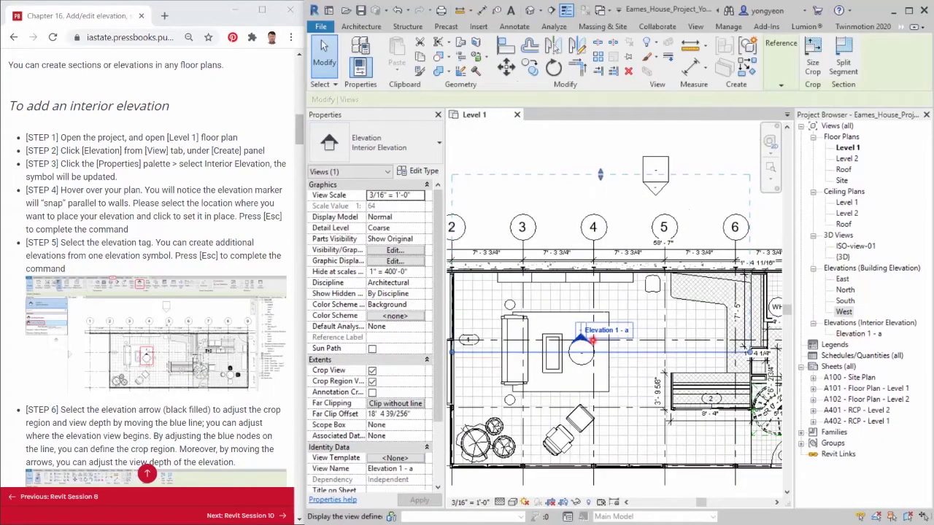
key(Escape)
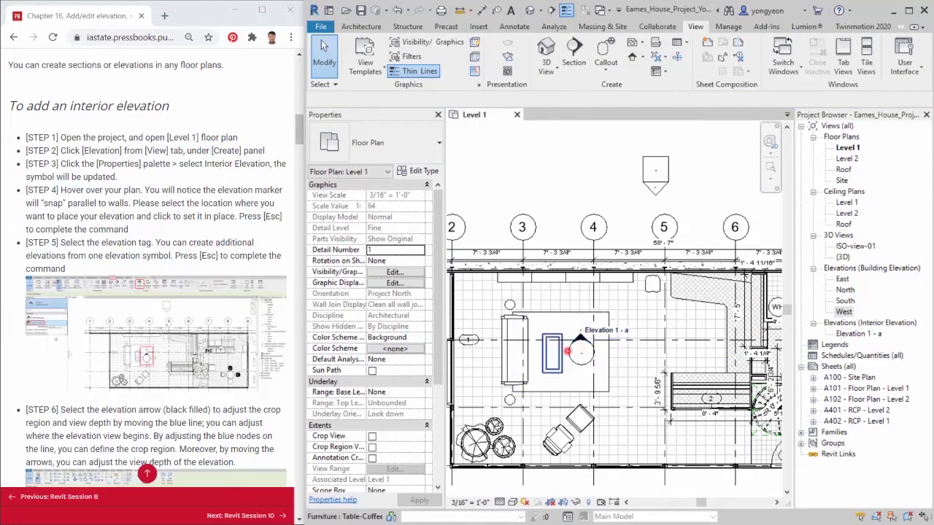
Reduce the far clip offset of Elevation 1 - a to about 17' 1" on the plan and try to shorten its crop line towards grid 6.
click(580, 339)
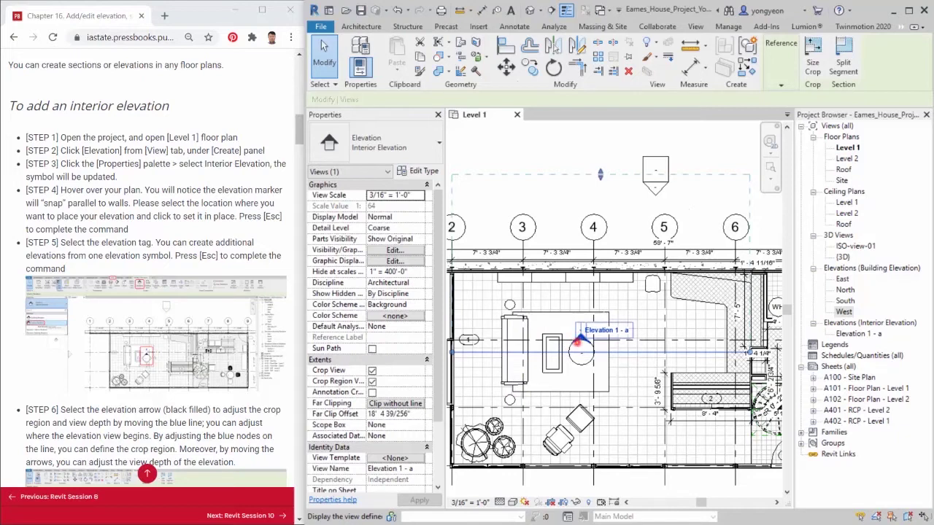
click(580, 335)
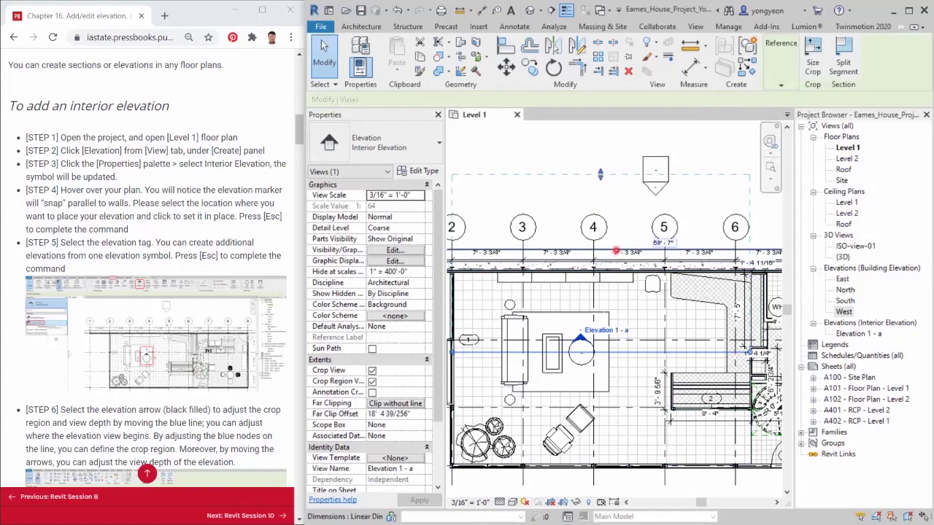
mouse_move(600, 174)
mouse_down()
mouse_move(599, 199)
mouse_move(600, 187)
mouse_up()
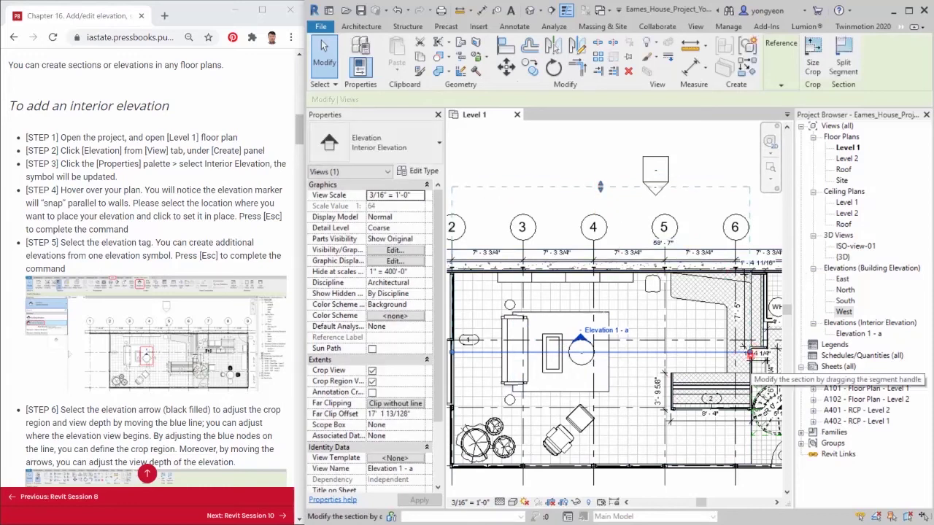
drag(749, 353, 733, 353)
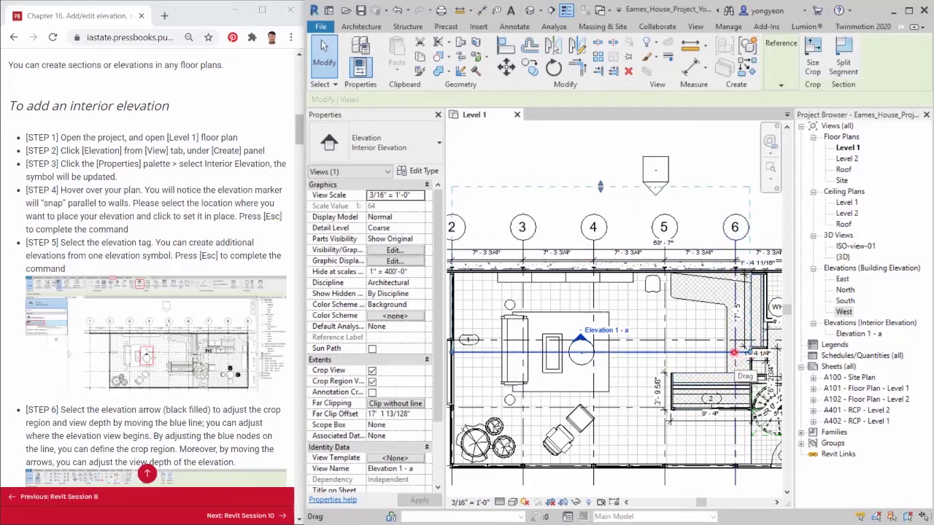
middle_drag(646, 315, 668, 315)
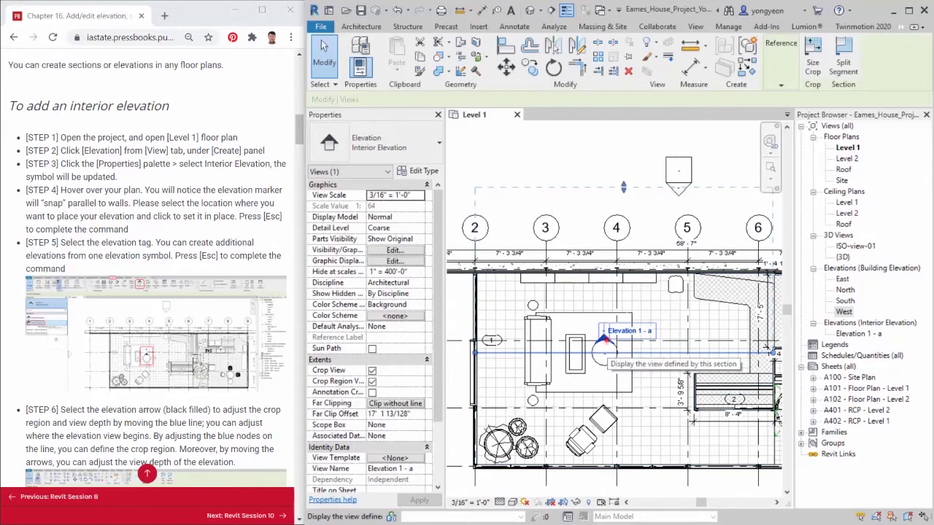
Open the Elevation 1 - a view and start editing the shape of its crop region.
double_click(605, 341)
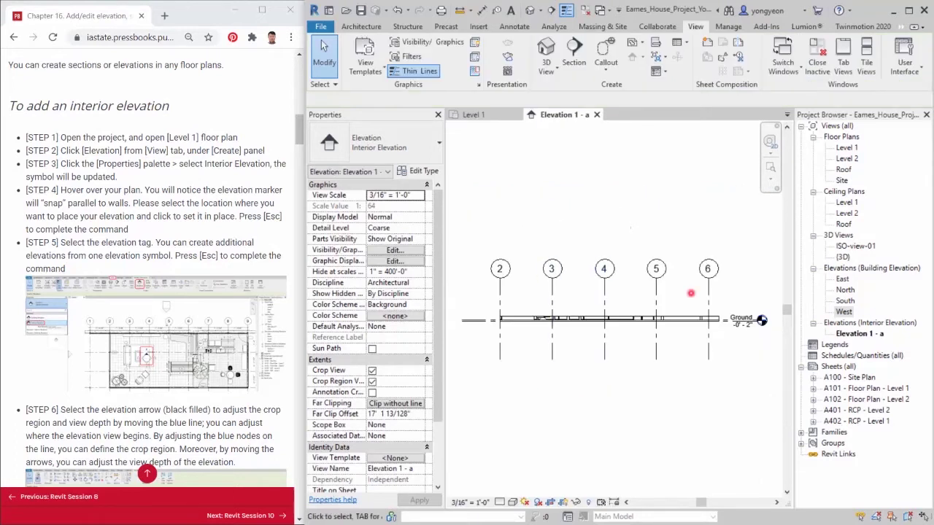
middle_drag(587, 374, 594, 434)
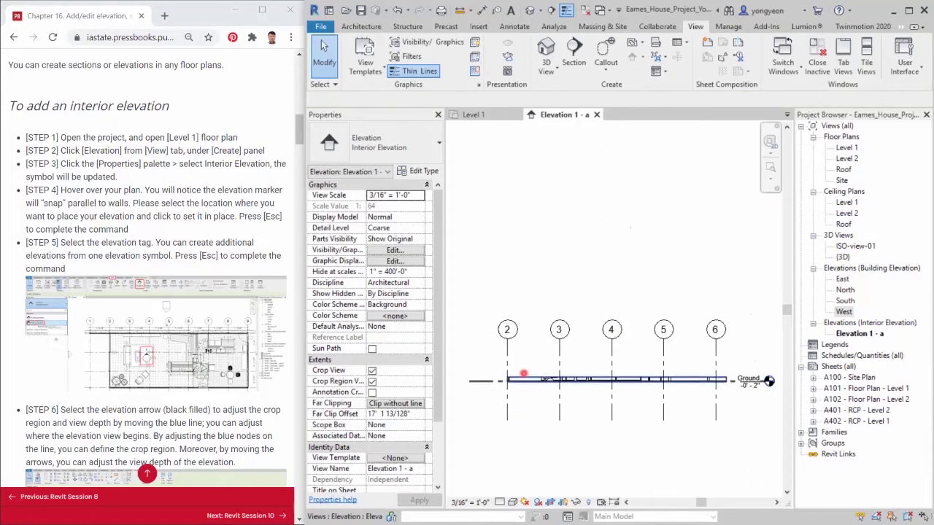
click(523, 375)
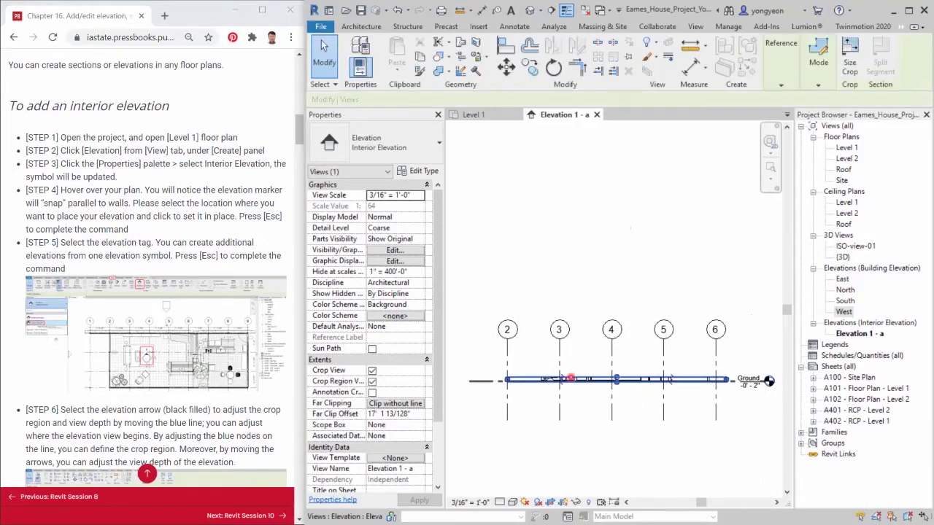
click(818, 58)
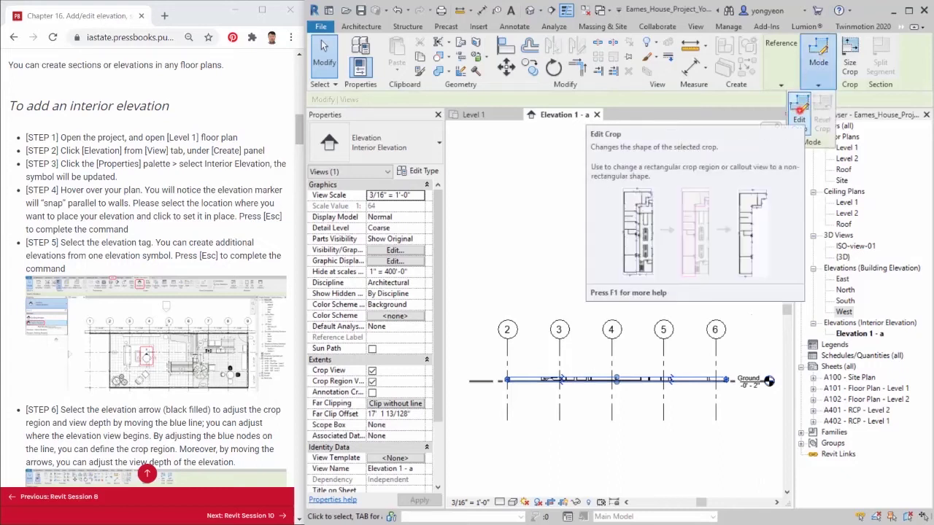
click(800, 119)
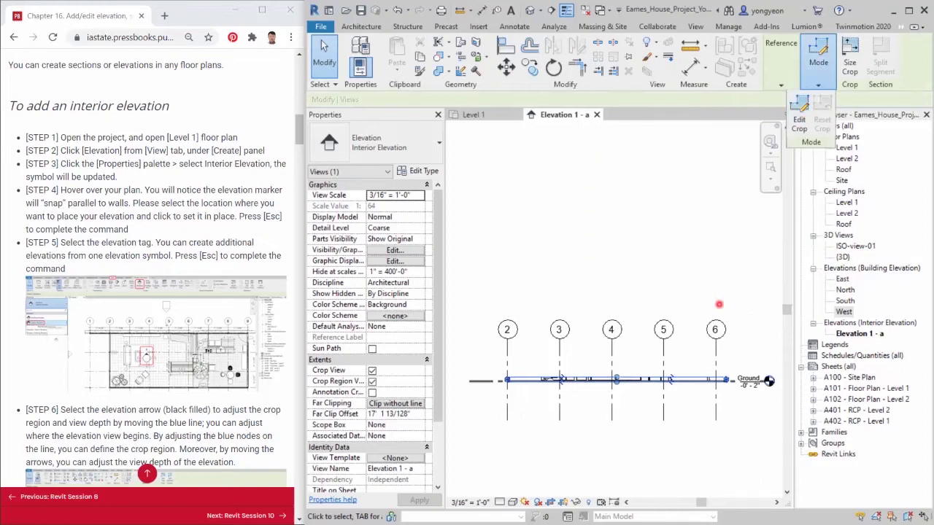
mouse_move(809, 67)
click(799, 120)
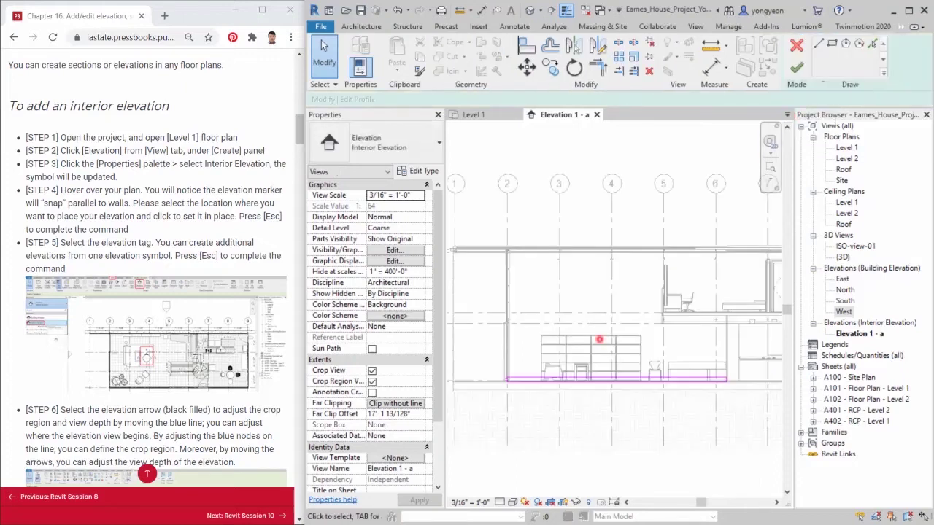
Raise the crop sketch's top edge to the underside of the roof and align its left edge with the wall's inner face at grid 2.
click(535, 377)
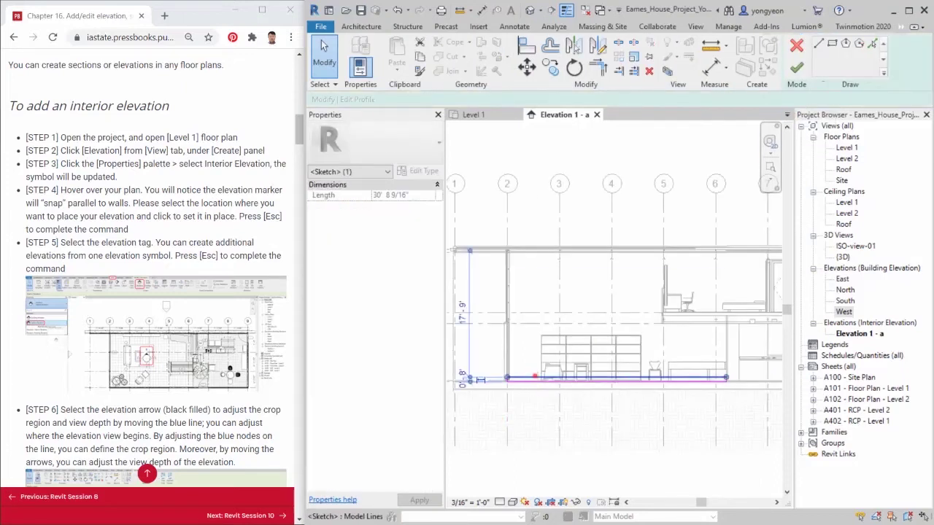
scroll(514, 296, up, 2)
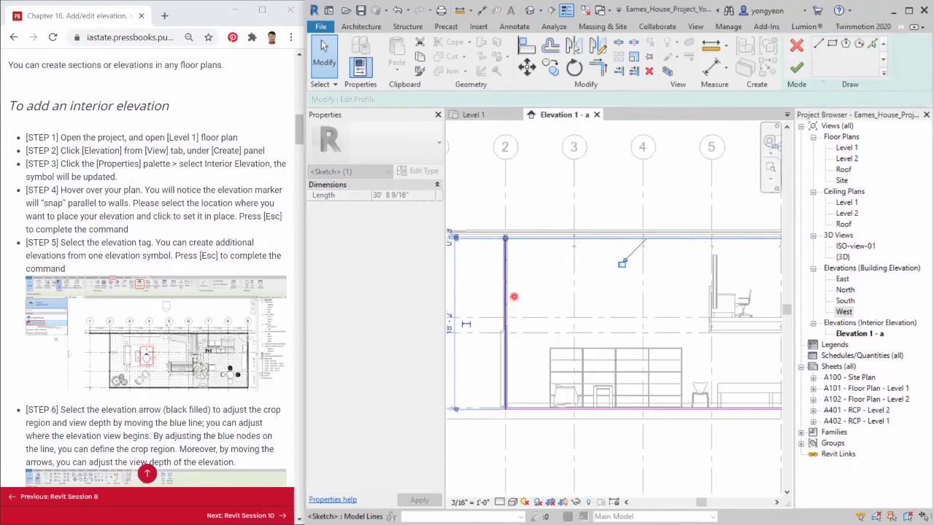
scroll(513, 296, up, 2)
key(a)
key(l)
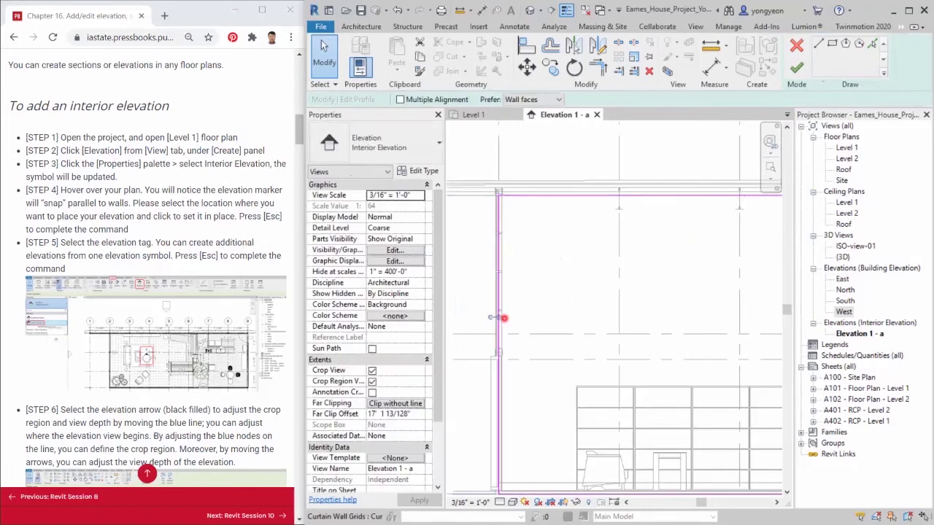
scroll(502, 321, up, 2)
click(500, 332)
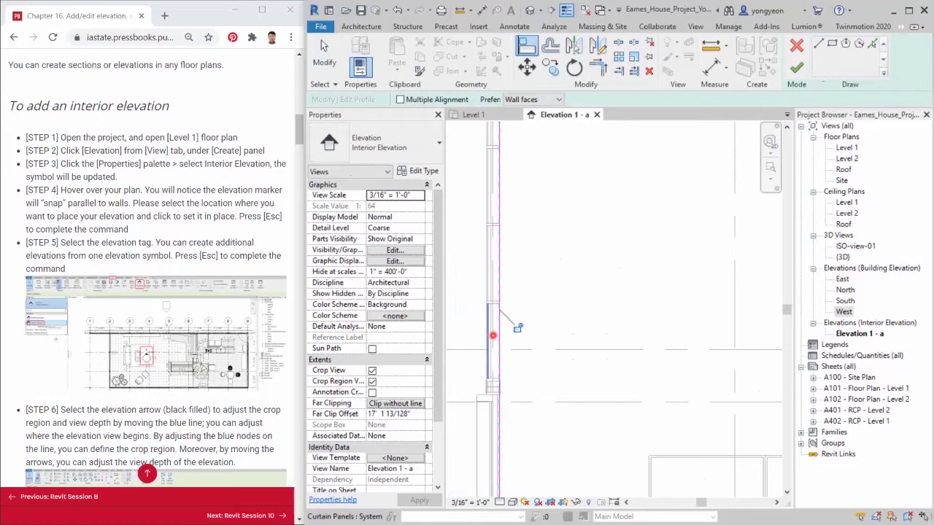
scroll(635, 325, down, 2)
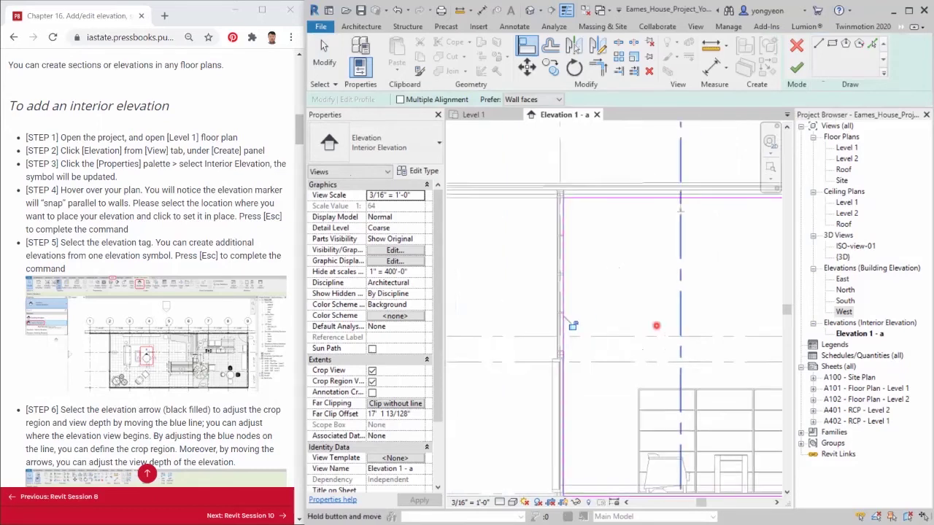
Sketch a 10' 0" vertical line beside grid 5 and a horizontal Level 1 Ceiling line to the far edge, and trim the crop outline into a step.
middle_drag(656, 326, 450, 375)
key(l)
key(i)
click(588, 413)
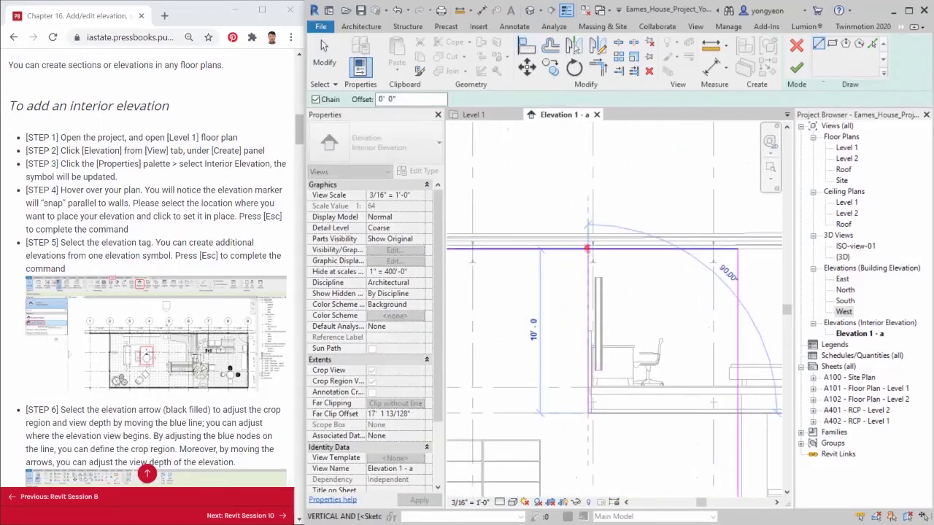
click(587, 248)
click(587, 413)
click(737, 413)
middle_drag(671, 439, 670, 420)
key(Escape)
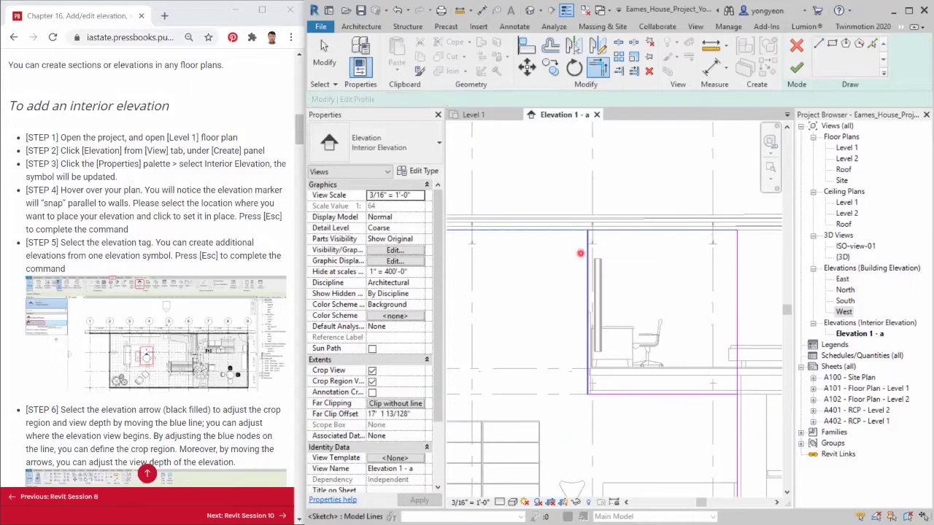
Align the crop sketch's bottom edge with the top of the Level 1 floor and finish the crop region edit.
middle_drag(718, 443, 854, 421)
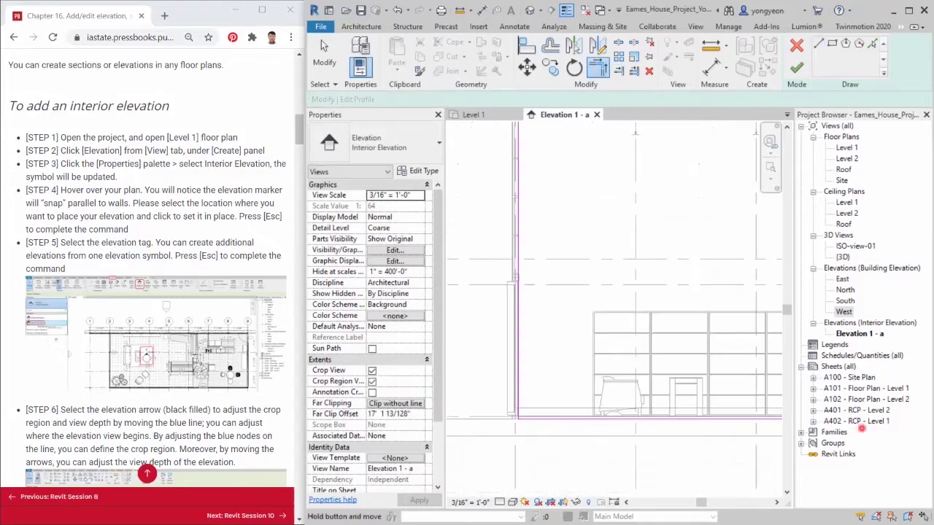
scroll(518, 394, up, 3)
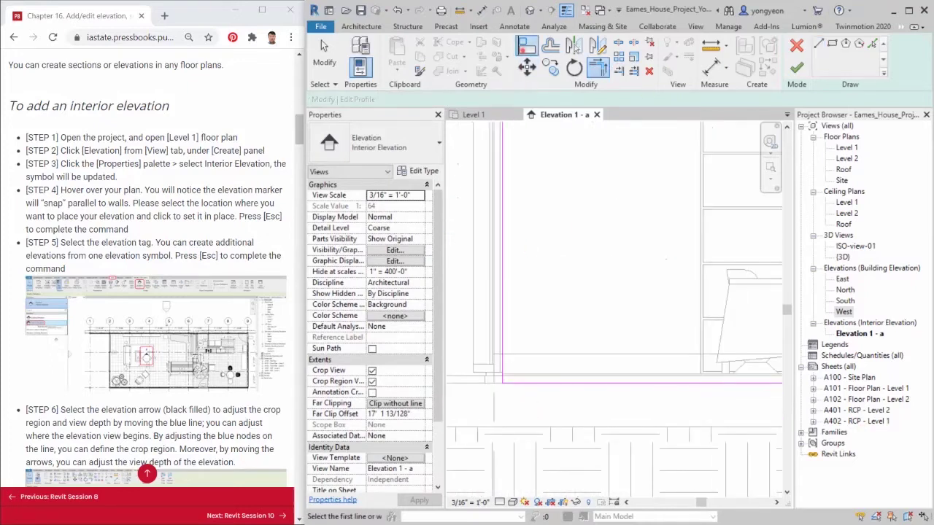
click(526, 46)
click(526, 376)
click(522, 383)
scroll(521, 386, down, 3)
middle_drag(649, 388, 557, 390)
scroll(611, 394, up, 5)
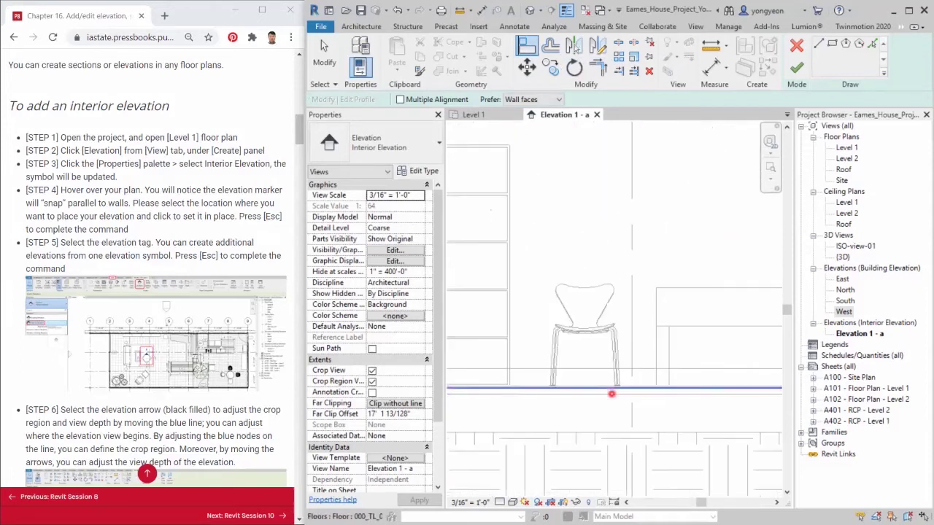
scroll(610, 394, down, 7)
middle_drag(635, 343, 617, 373)
click(796, 71)
Turn on the annotation crop for Elevation 1 - a and pull its lower and upper edges slightly inward.
click(516, 407)
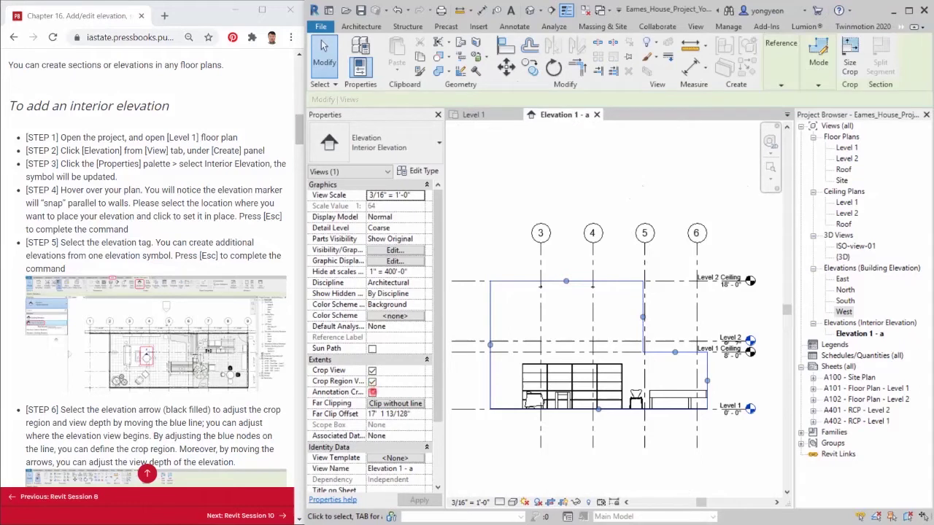
click(372, 391)
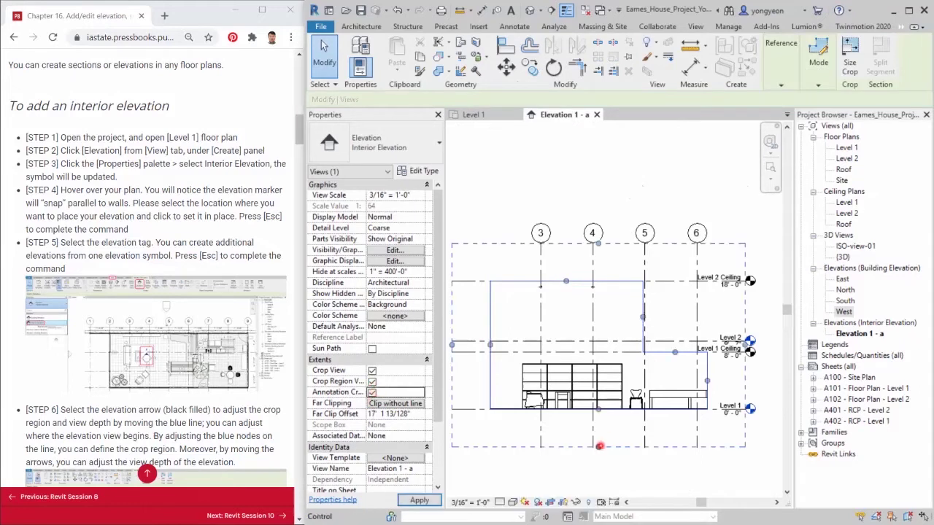
middle_drag(599, 446, 623, 445)
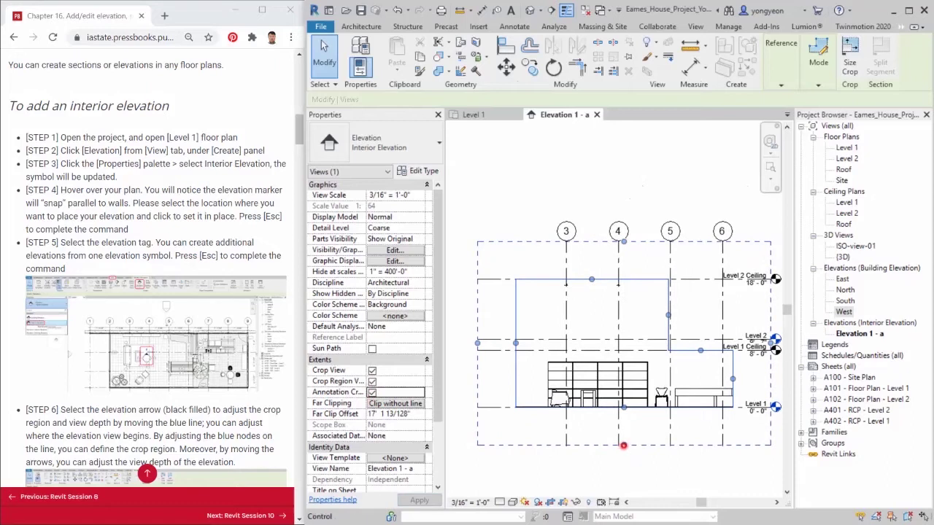
mouse_move(624, 445)
mouse_down()
mouse_move(624, 427)
mouse_move(623, 436)
mouse_up()
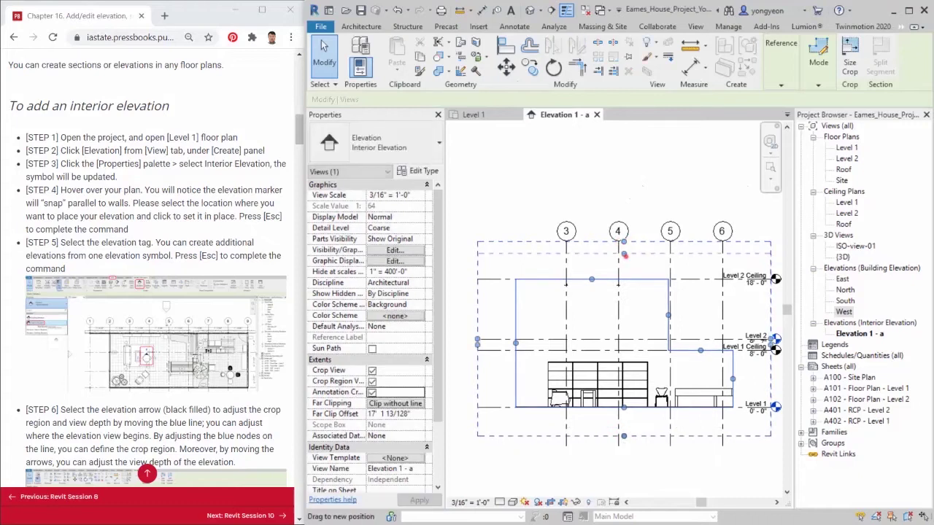
drag(623, 242, 624, 254)
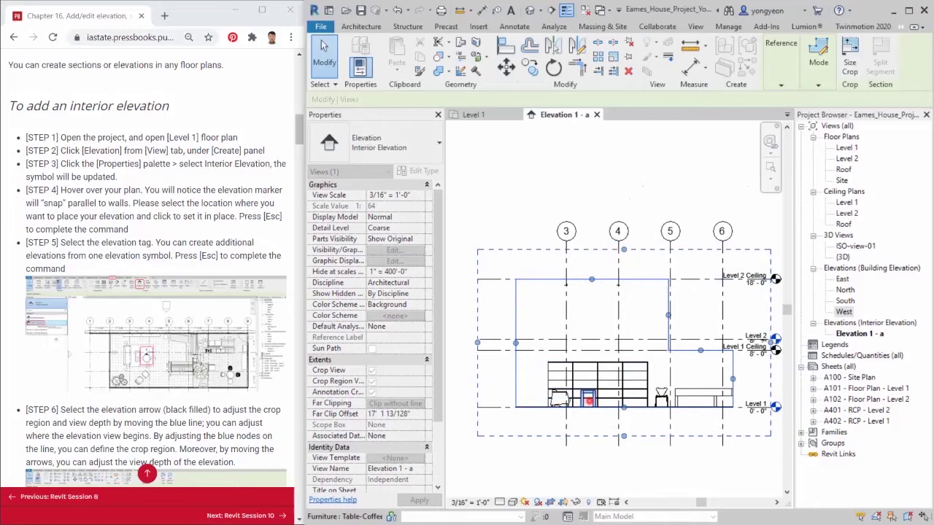
click(649, 463)
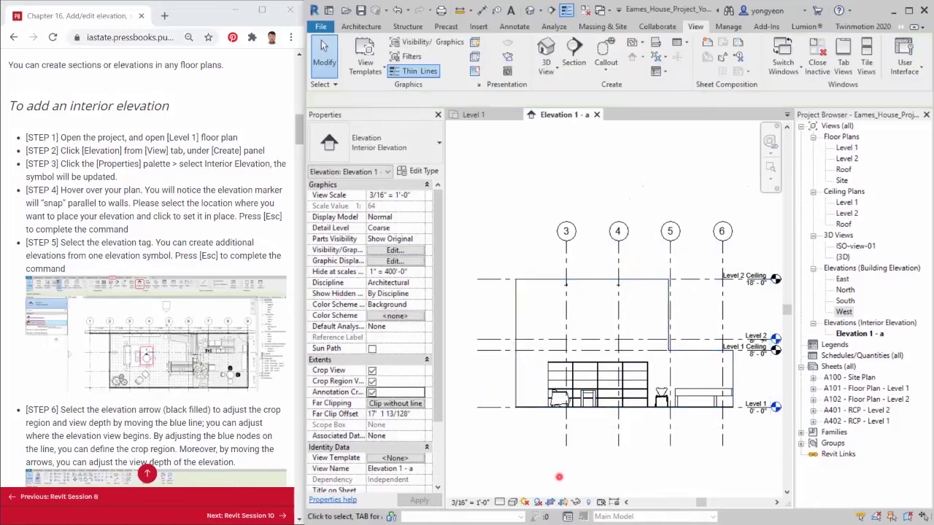
middle_drag(557, 477, 551, 470)
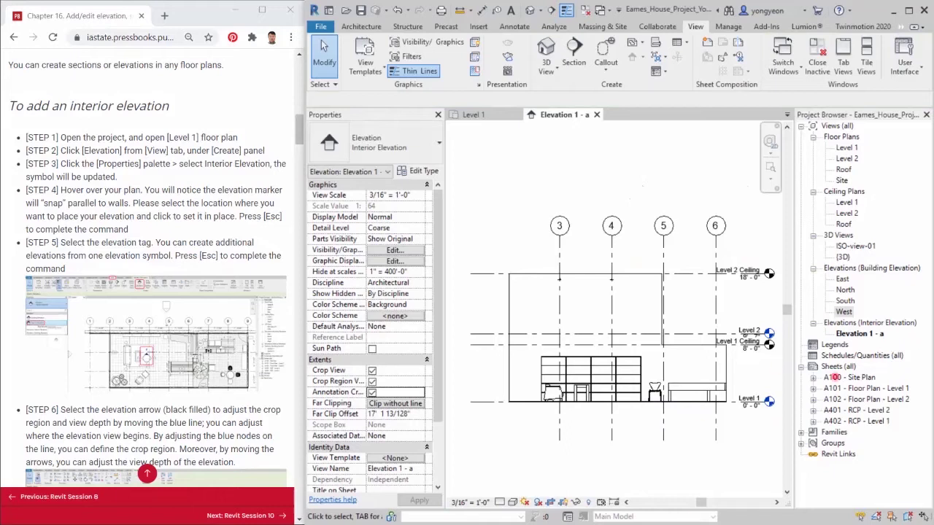
Create a new sheet with the 000_B 11 x 17 Horizontal titleblock.
right_click(839, 367)
click(840, 375)
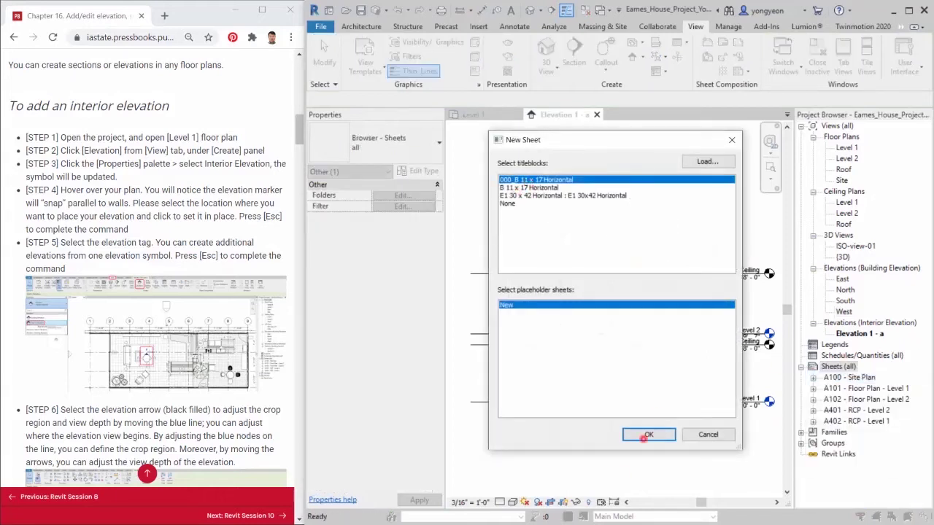
click(645, 436)
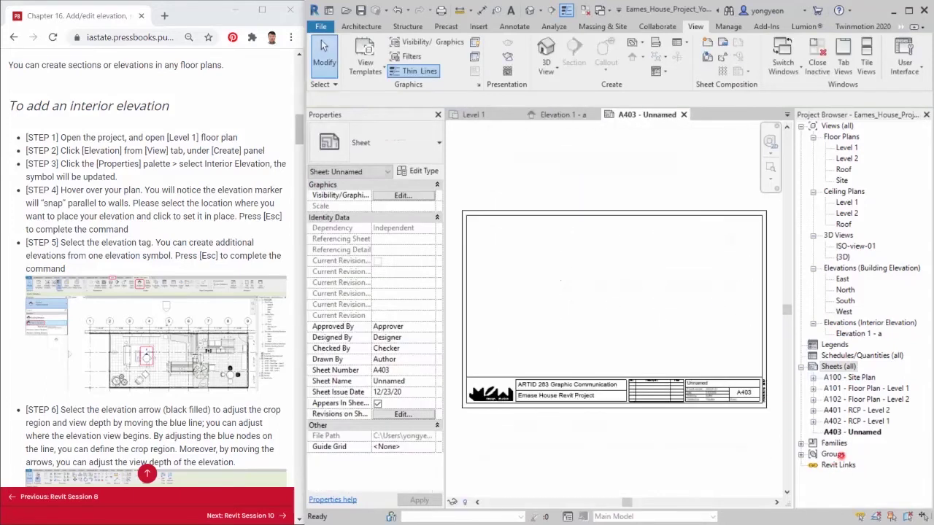
Set the new sheet's number to A601 and its name to INTERIOR ELEVATION.
click(852, 431)
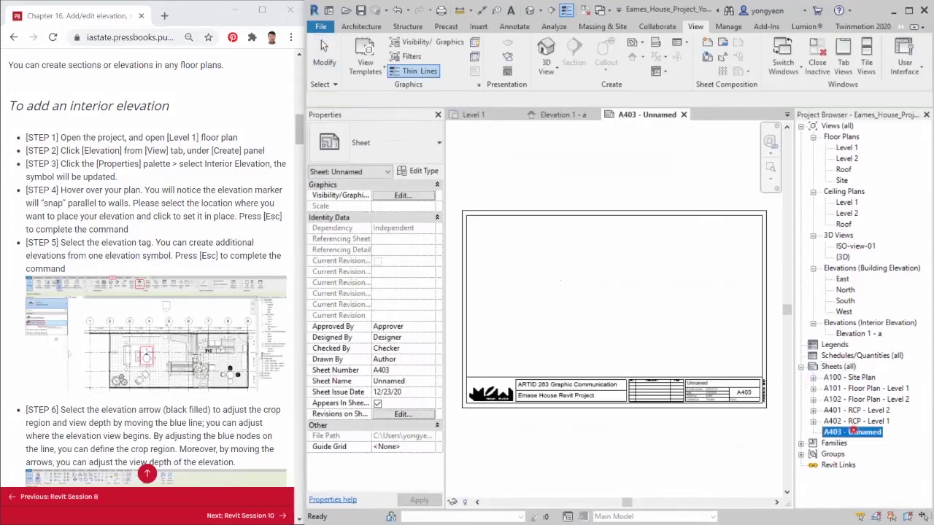
click(853, 432)
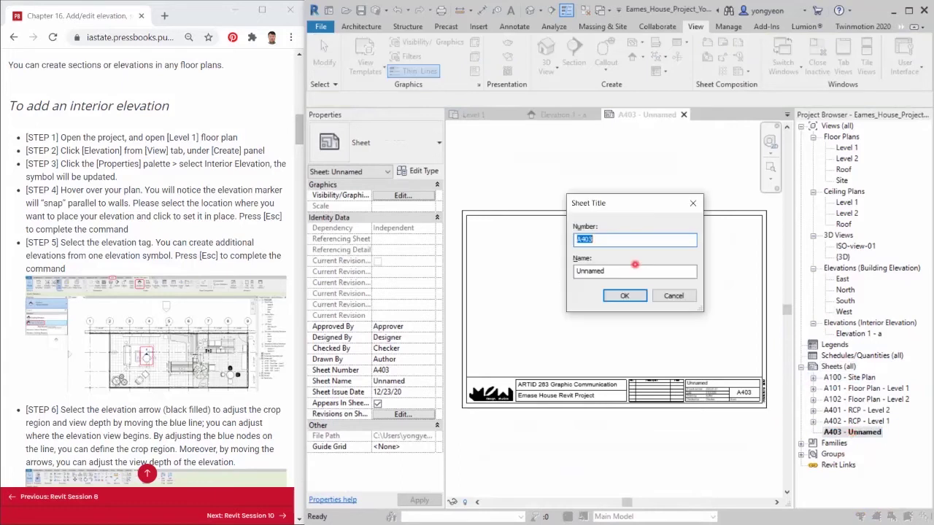
double_click(610, 273)
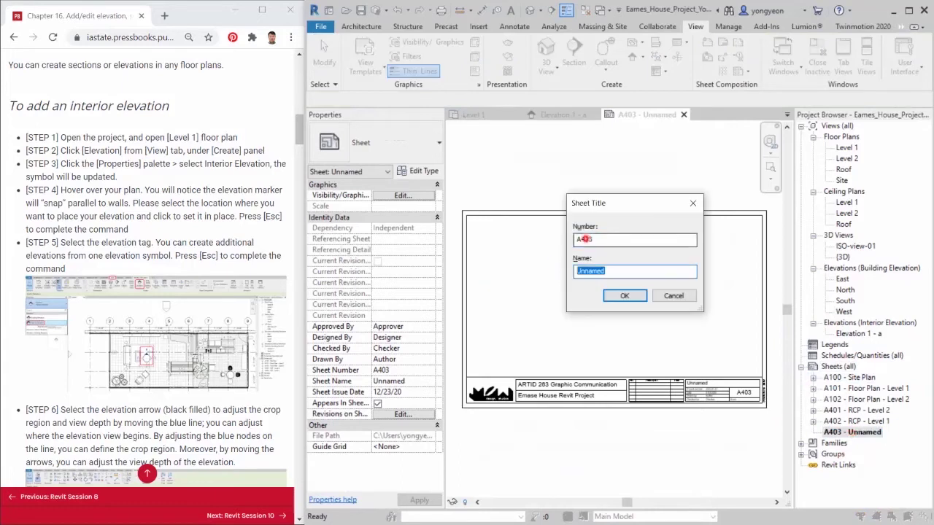
drag(582, 239, 594, 239)
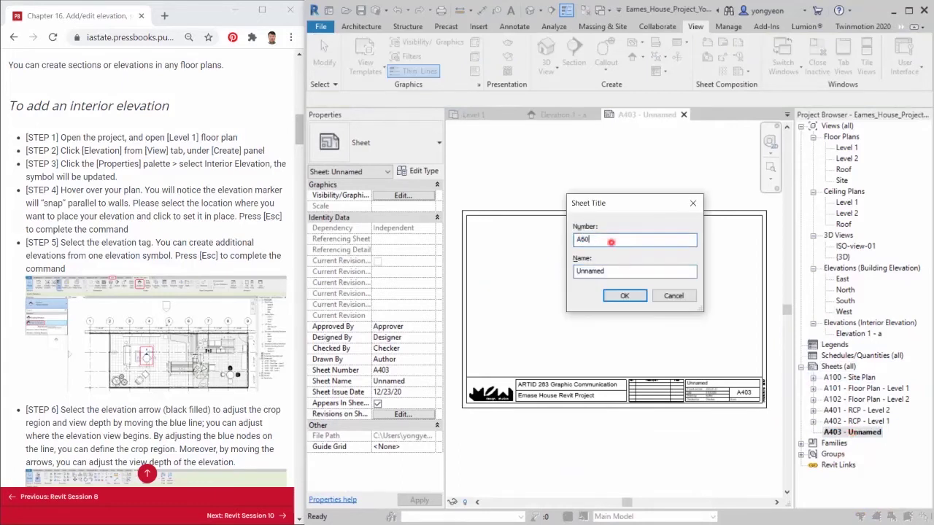
text(601)
double_click(615, 272)
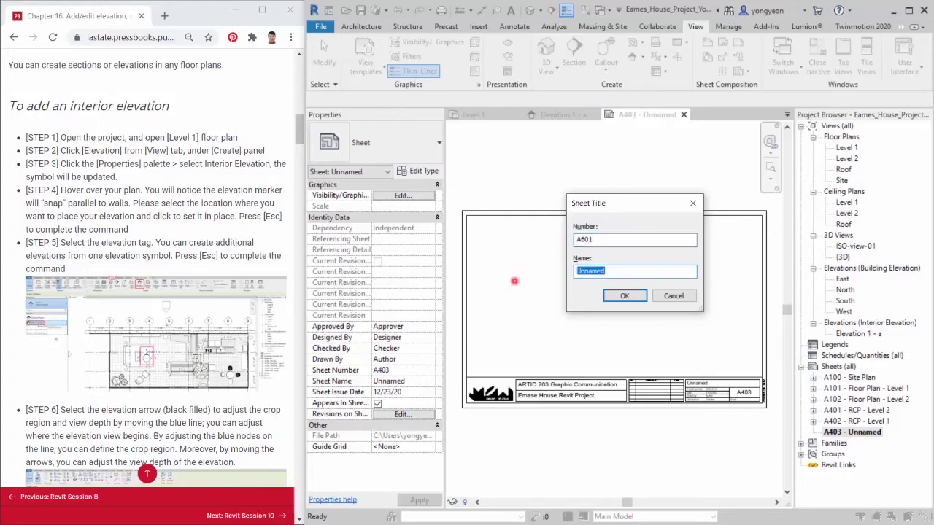
text(INTERIOR ELEVATION)
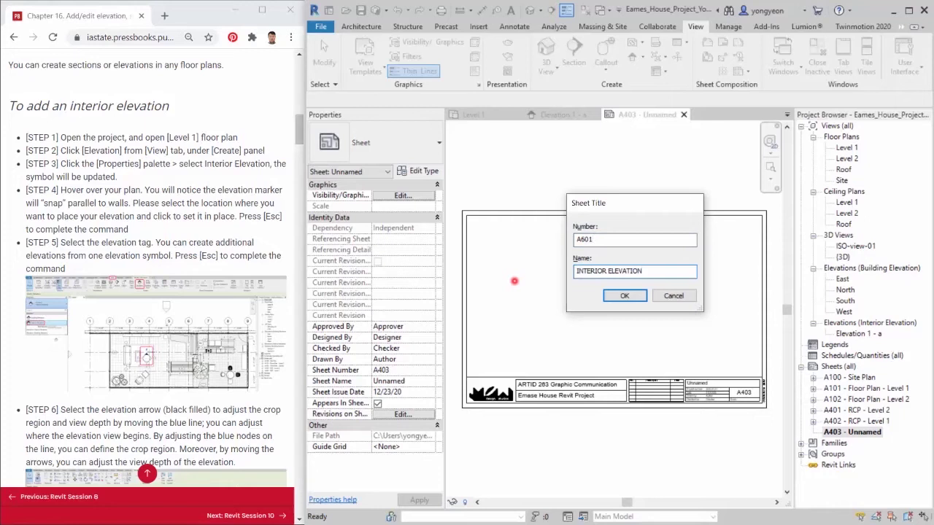
key(Return)
Place the Elevation 1 - a view on sheet A601, above the titleblock and toward the left border.
drag(848, 333, 622, 331)
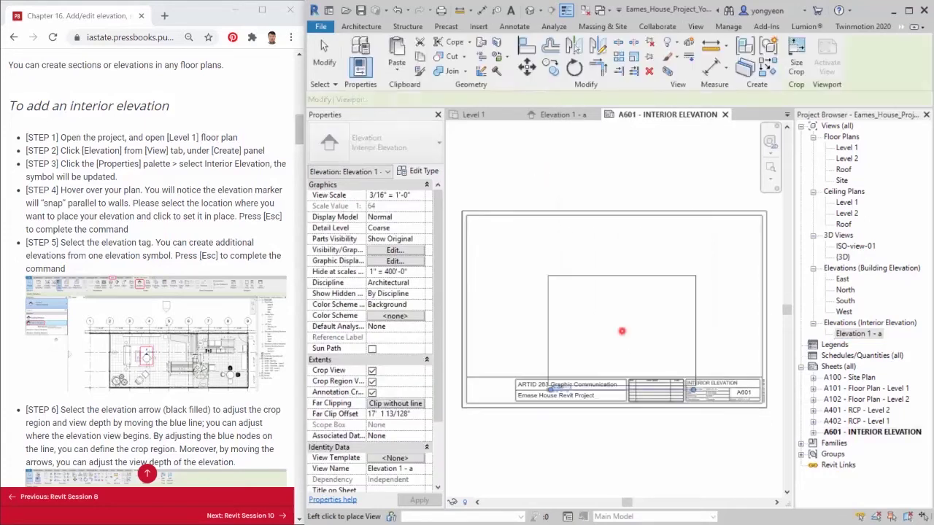
click(558, 298)
click(502, 365)
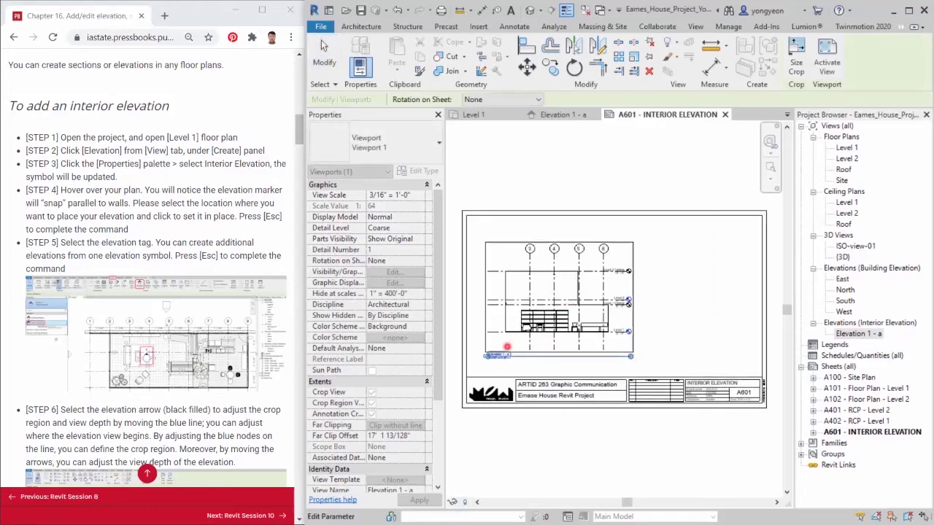
Rename the placed view ELEV. LIVING RM through its title on the sheet.
scroll(496, 361, up, 4)
click(527, 377)
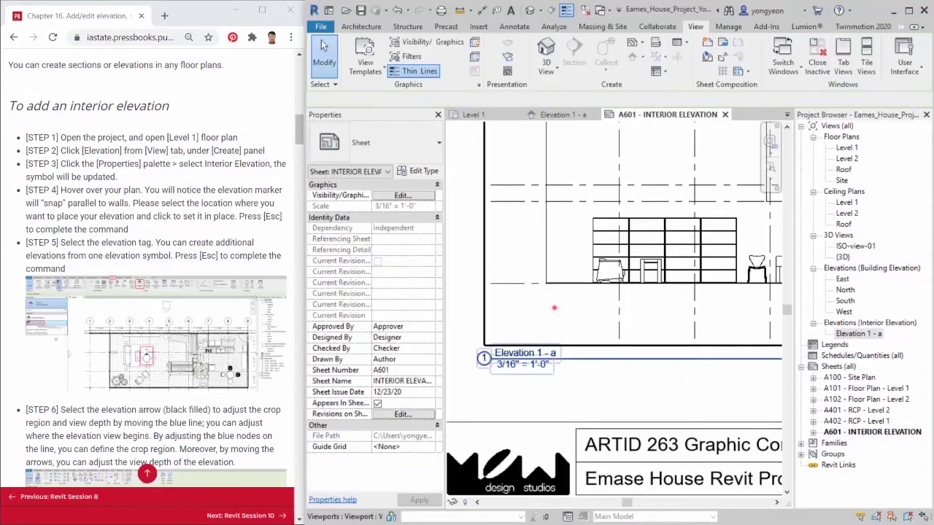
click(526, 352)
click(526, 352)
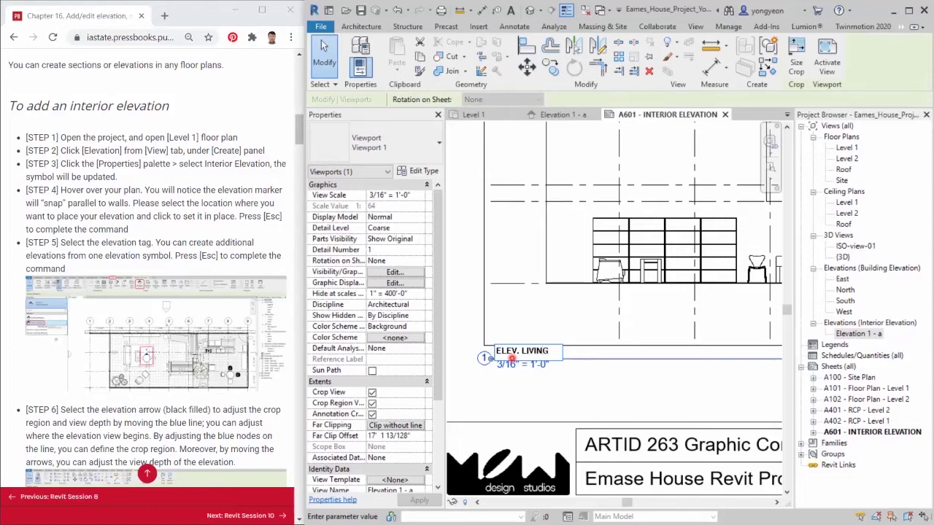
click(544, 394)
scroll(564, 396, down, 2)
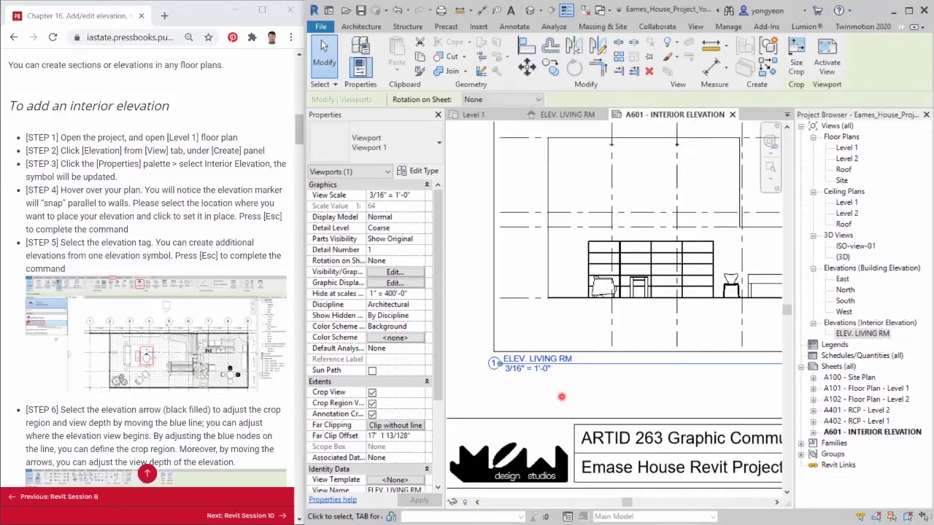
click(650, 377)
Trace the left, bottom and right edges of the elevation's room outline on the sheet with detail lines in the <Wide Lines> style.
middle_drag(668, 386, 645, 424)
scroll(545, 295, up, 4)
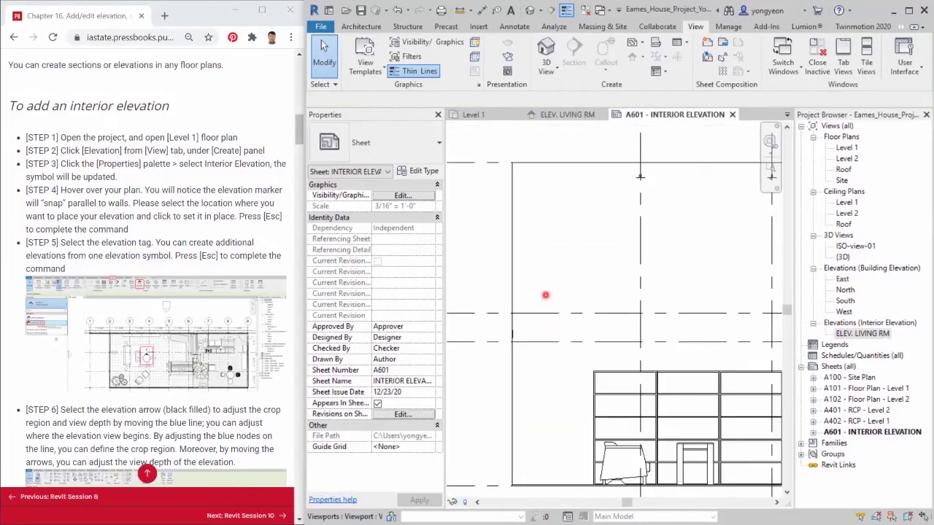
scroll(540, 285, down, 2)
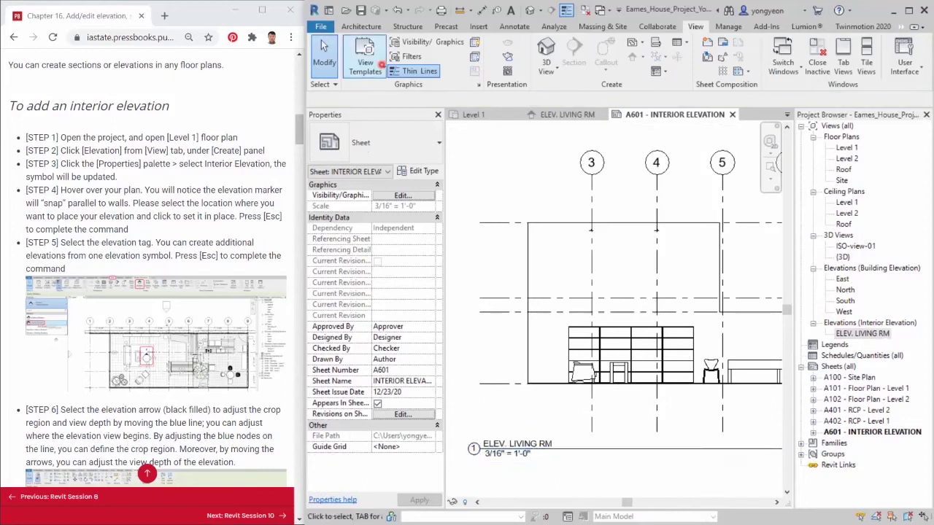
key(l)
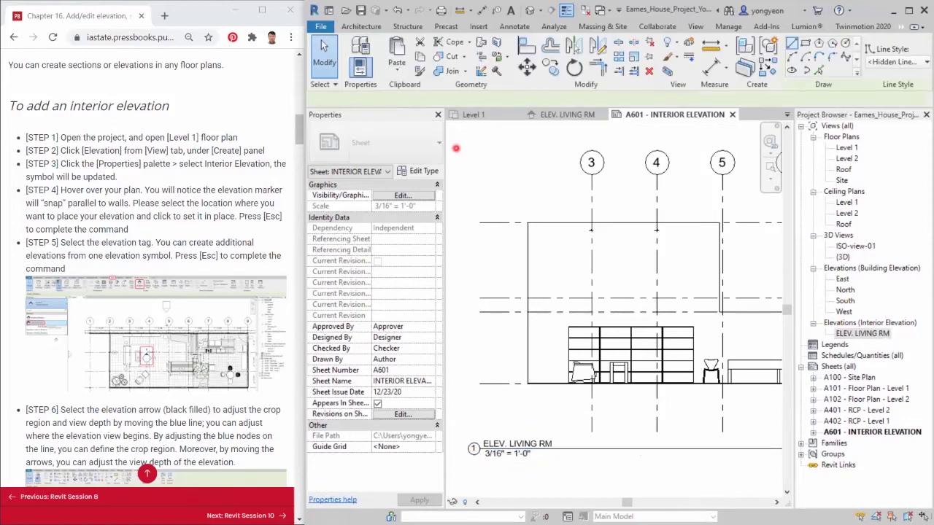
click(896, 62)
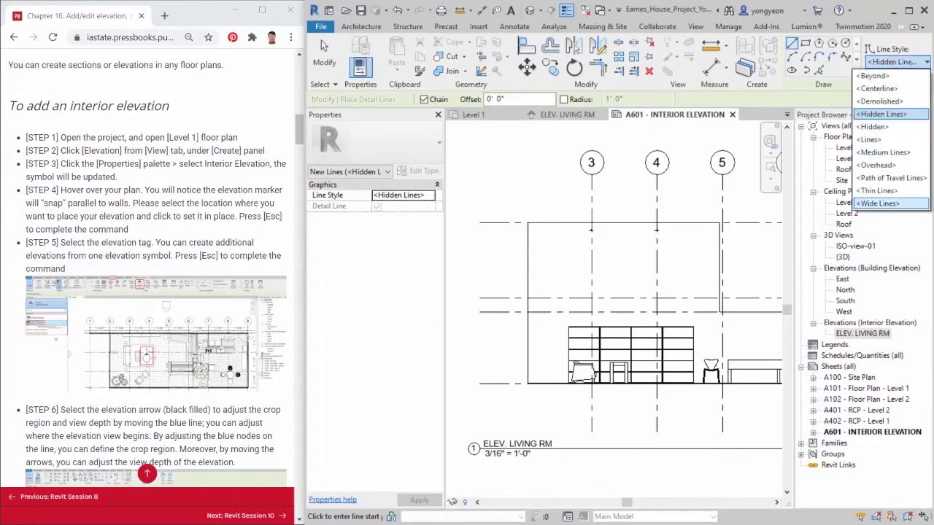
click(891, 201)
scroll(516, 232, up, 2)
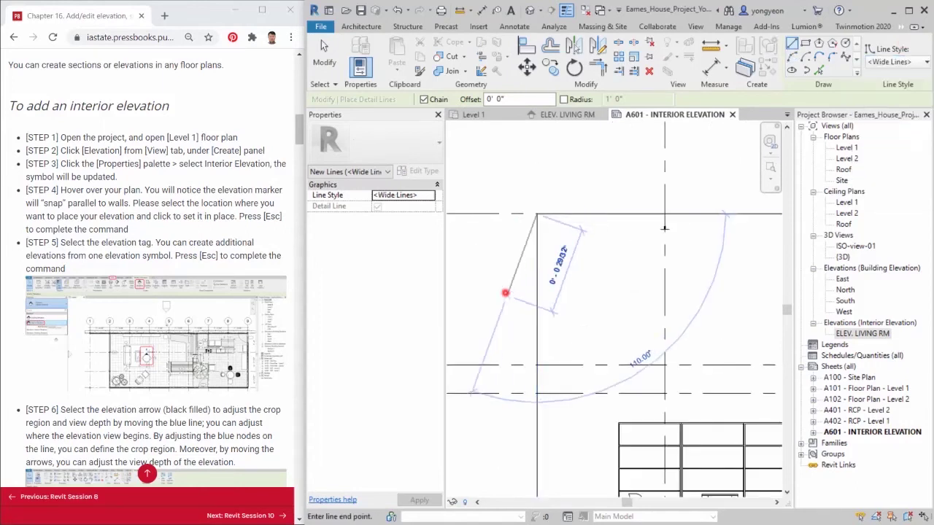
click(525, 240)
click(526, 452)
scroll(534, 453, down, 2)
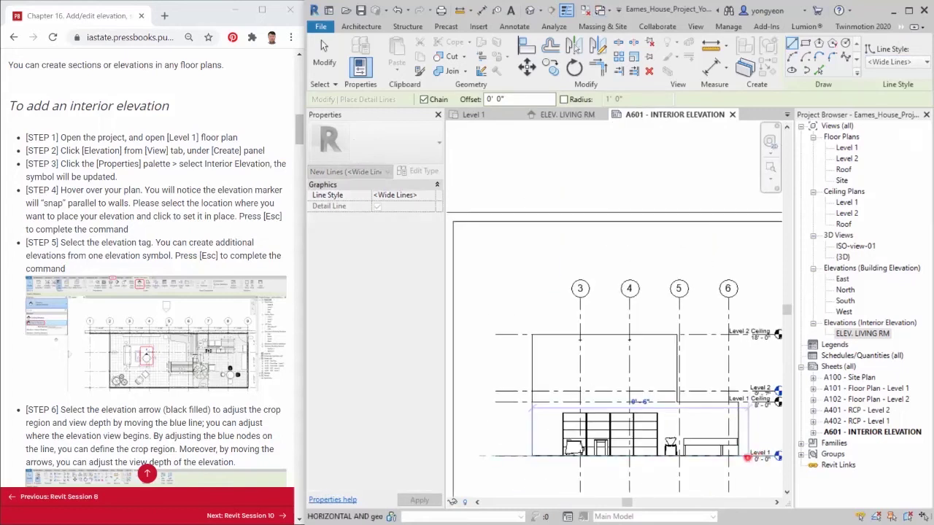
scroll(745, 454, up, 2)
click(727, 452)
click(727, 346)
Complete the wide outline along the lower ceiling, the step at grid 5 and the top edge, and turn off the Thin Lines display.
scroll(603, 347, up, 2)
scroll(603, 349, up, 3)
click(606, 341)
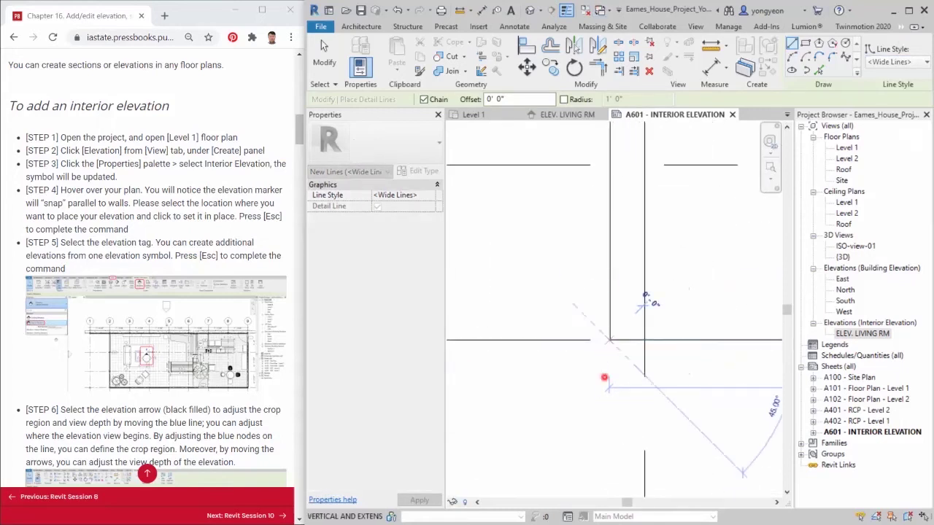
scroll(605, 379, down, 3)
scroll(706, 347, down, 2)
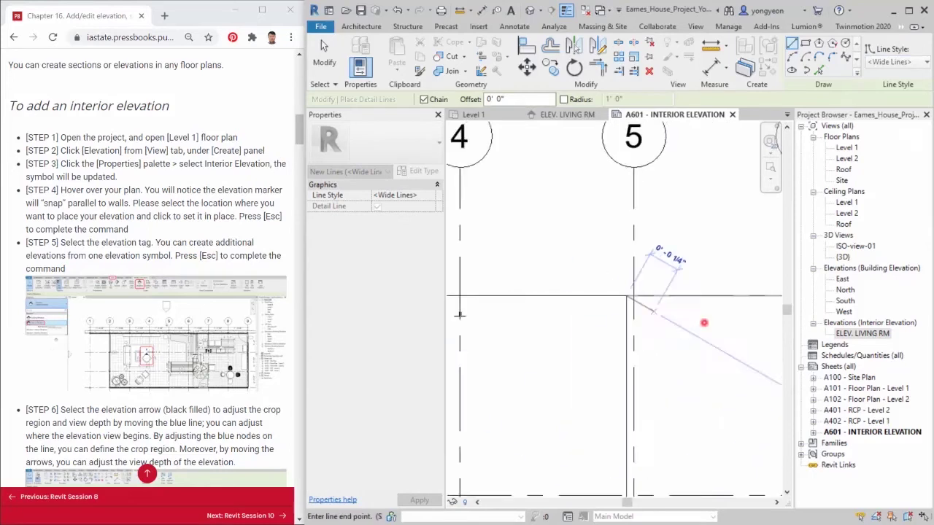
scroll(538, 309, up, 4)
key(Escape)
scroll(584, 350, up, 3)
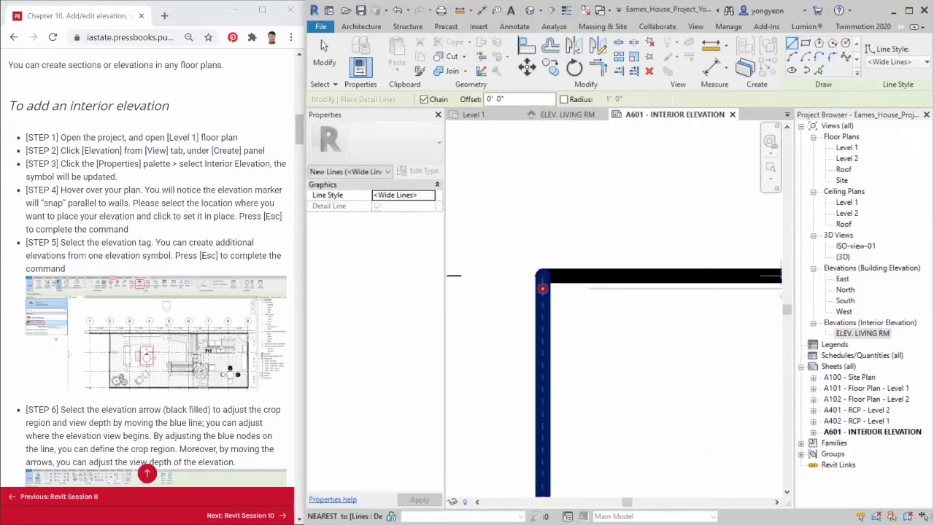
scroll(627, 401, down, 5)
key(Escape)
middle_drag(726, 446, 710, 429)
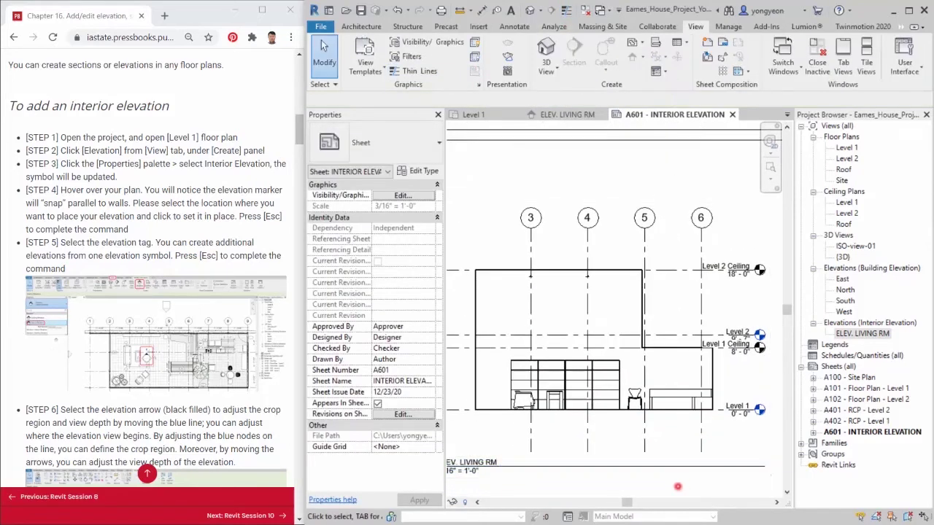
Activate the ELEV. LIVING RM view on the sheet and set its detail level to Fine.
middle_drag(678, 487, 681, 481)
double_click(500, 425)
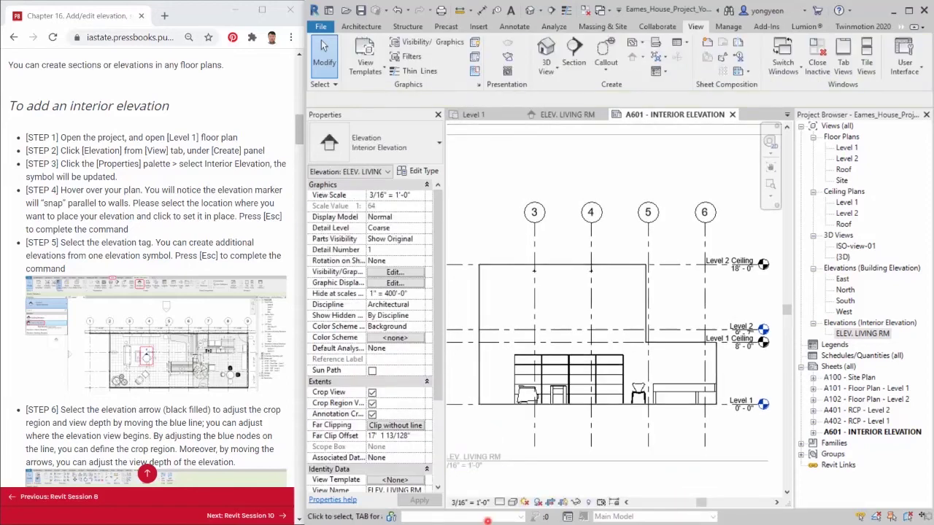
click(499, 501)
click(515, 490)
click(511, 502)
click(539, 453)
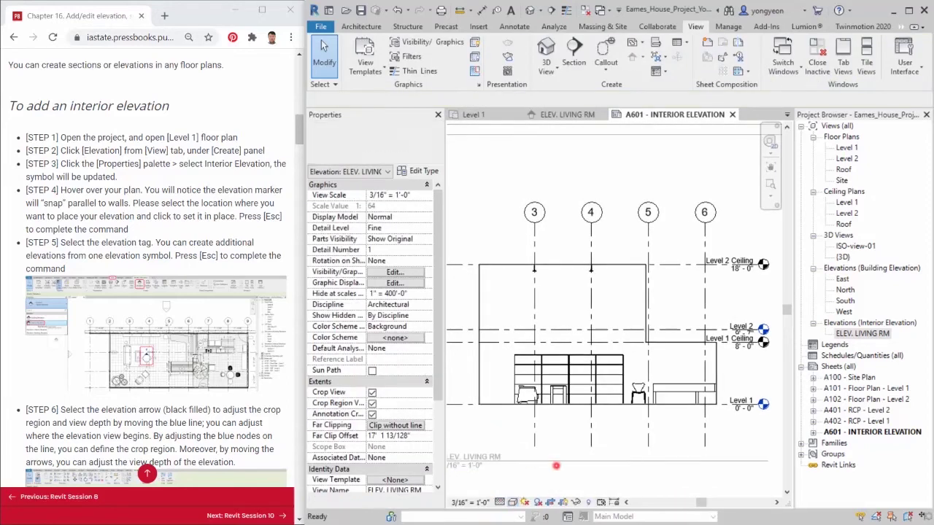
Copy the four bookcases in the living room elevation straight up to stack a second row on top of them.
double_click(494, 466)
double_click(545, 374)
click(539, 378)
ctrl+click(573, 380)
ctrl+click(604, 381)
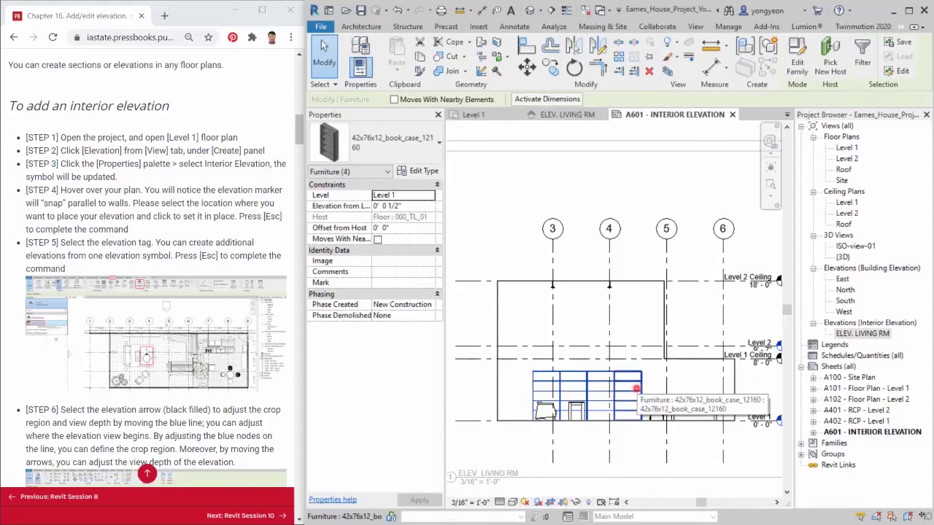
ctrl+click(636, 389)
key(c)
key(o)
scroll(636, 391, up, 3)
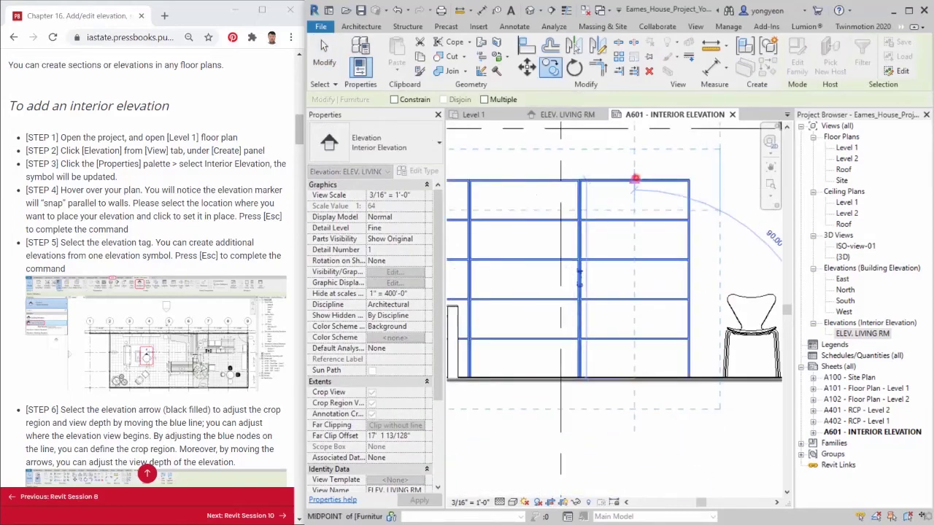
click(625, 269)
key(Escape)
scroll(688, 243, down, 5)
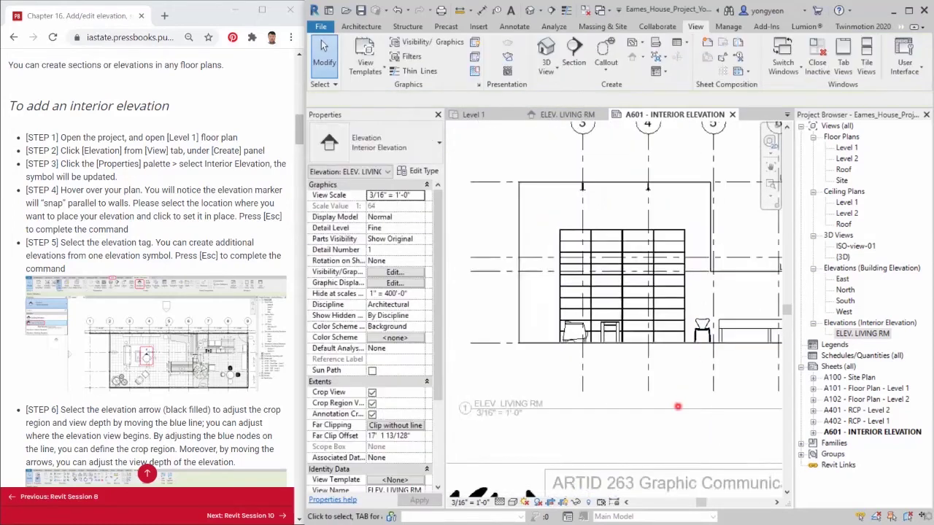
scroll(662, 436, down, 2)
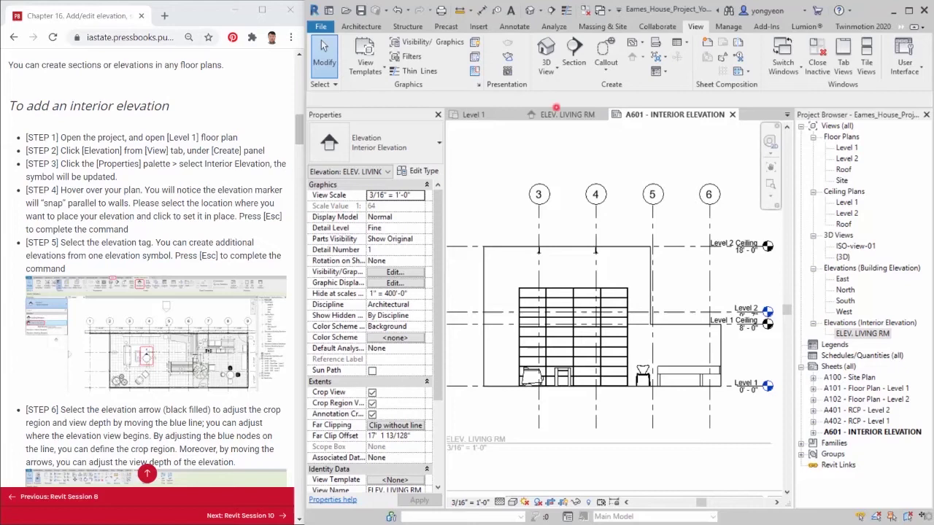
Draw a building section across the Level 1 floor plan just above grid C, from outside grid 2 to beyond grid 9.
click(474, 114)
scroll(650, 377, down, 3)
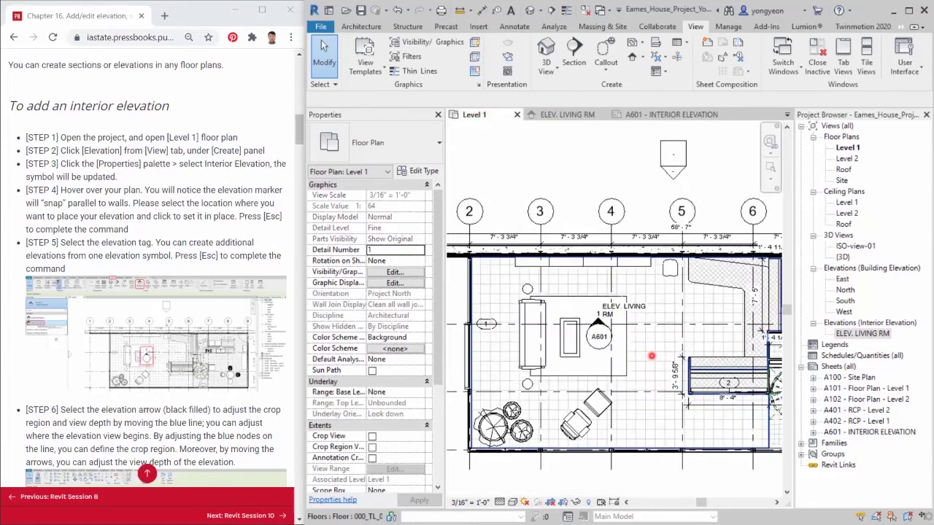
scroll(618, 343, up, 4)
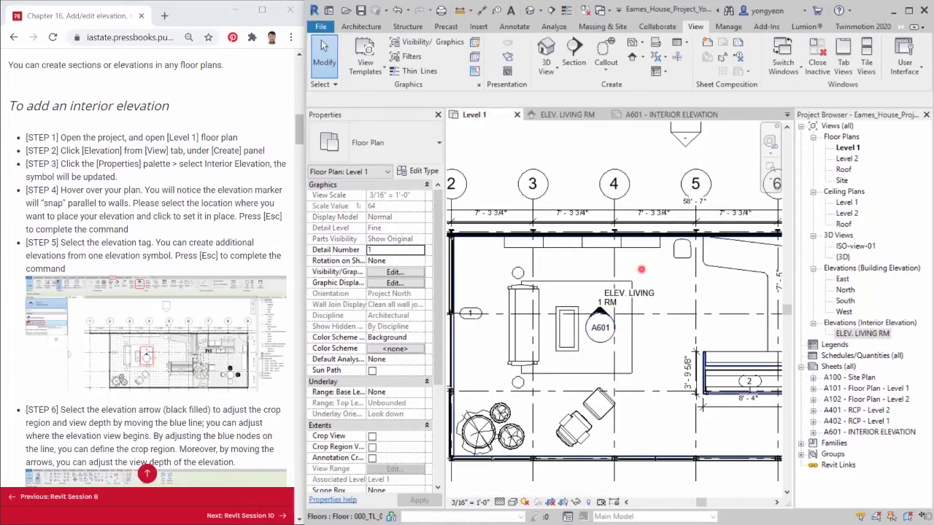
scroll(623, 315, down, 3)
scroll(627, 331, down, 1)
middle_drag(616, 343, 591, 342)
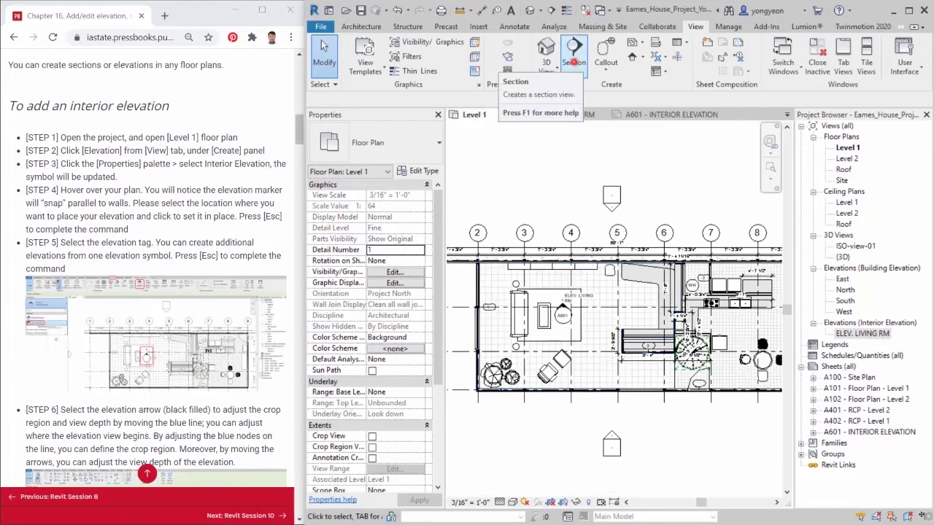
click(574, 62)
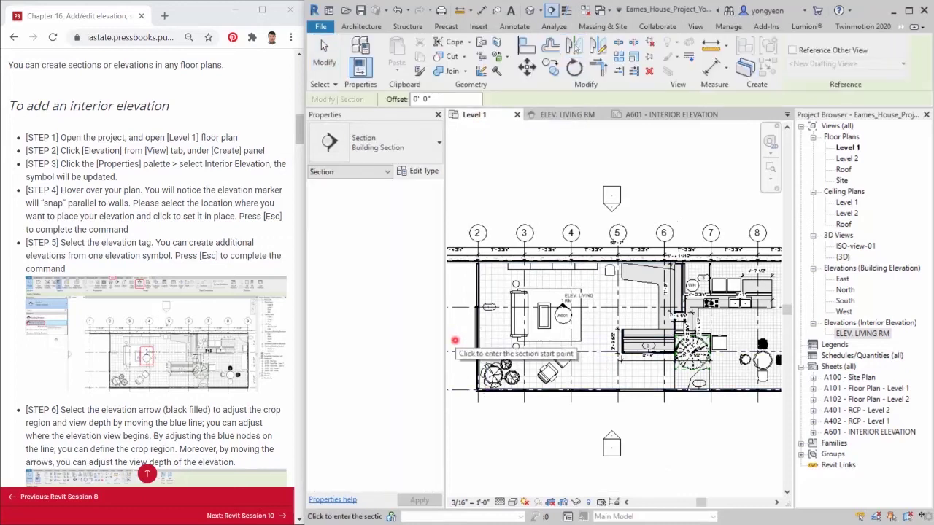
click(458, 339)
scroll(502, 337, down, 3)
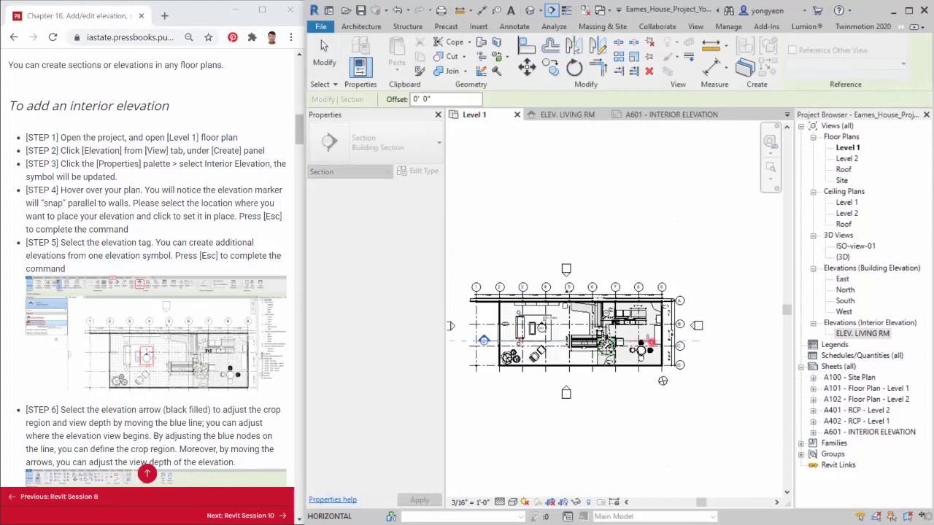
scroll(652, 341, up, 3)
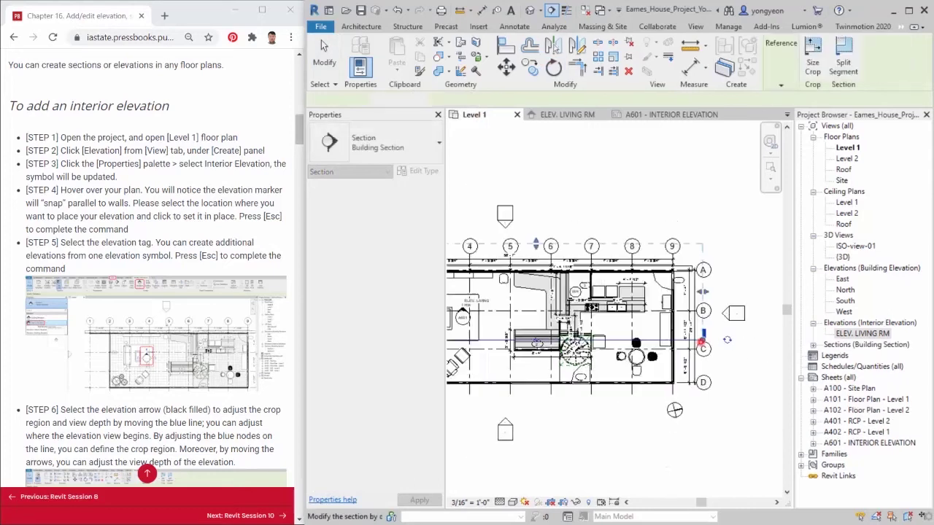
click(703, 337)
Flip the section to look toward grid D and shorten its far clip offset to about 12' 8".
scroll(703, 337, down, 2)
click(485, 349)
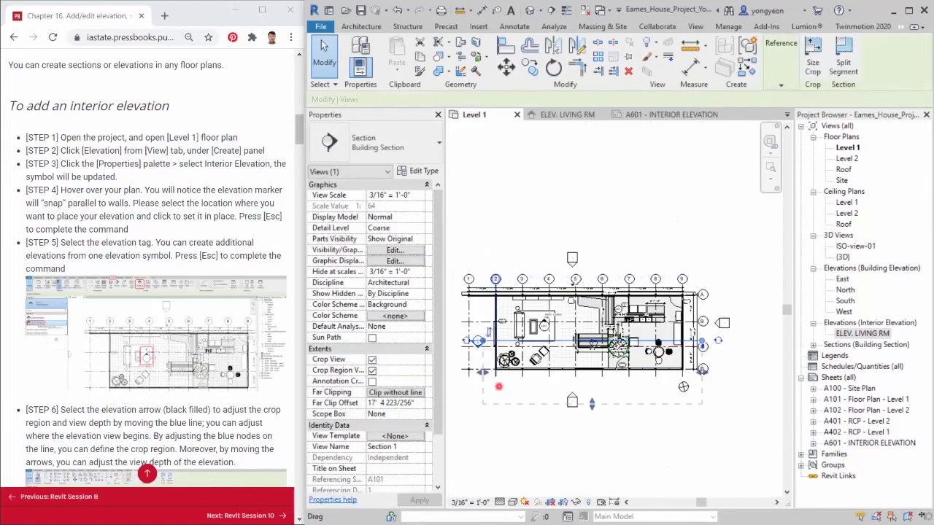
drag(592, 403, 591, 388)
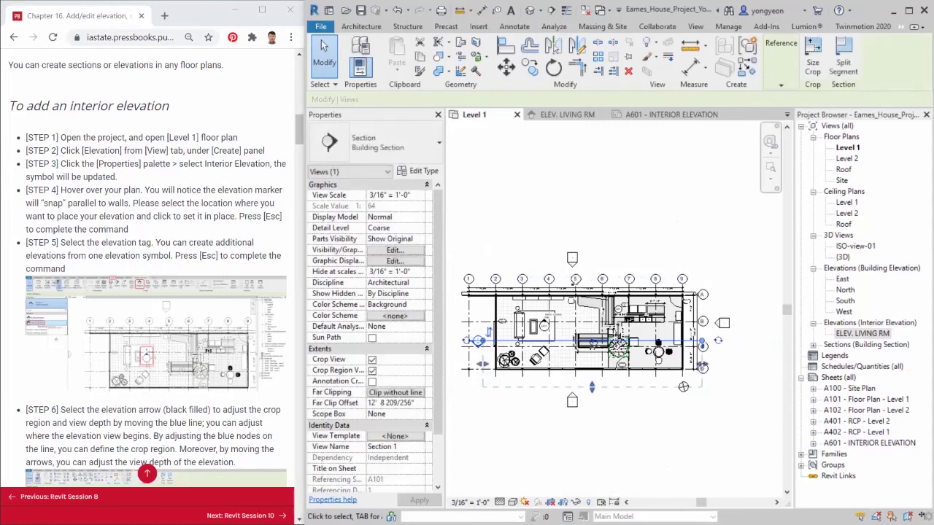
Create a new sheet with the 000_B 11 x 17 Horizontal titleblock and name sheet A602 SECTION A.
right_click(838, 378)
click(834, 382)
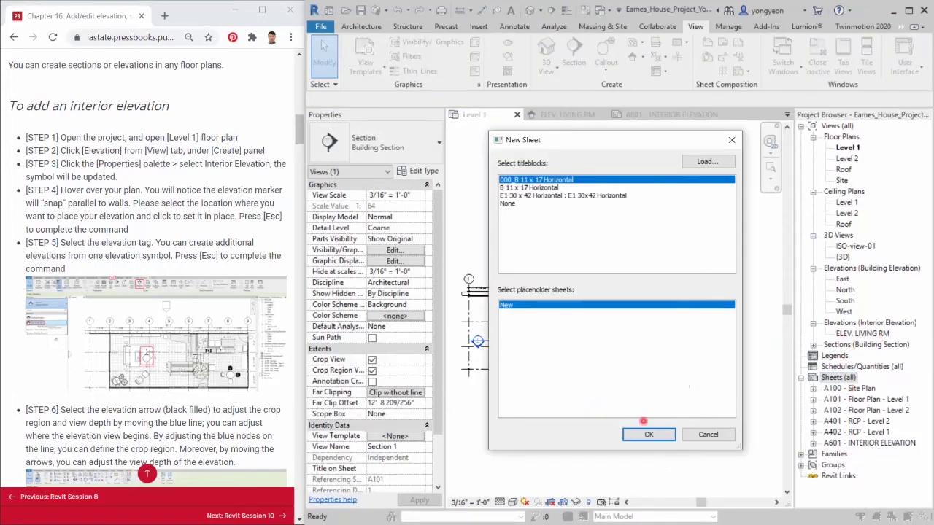
click(646, 434)
right_click(852, 454)
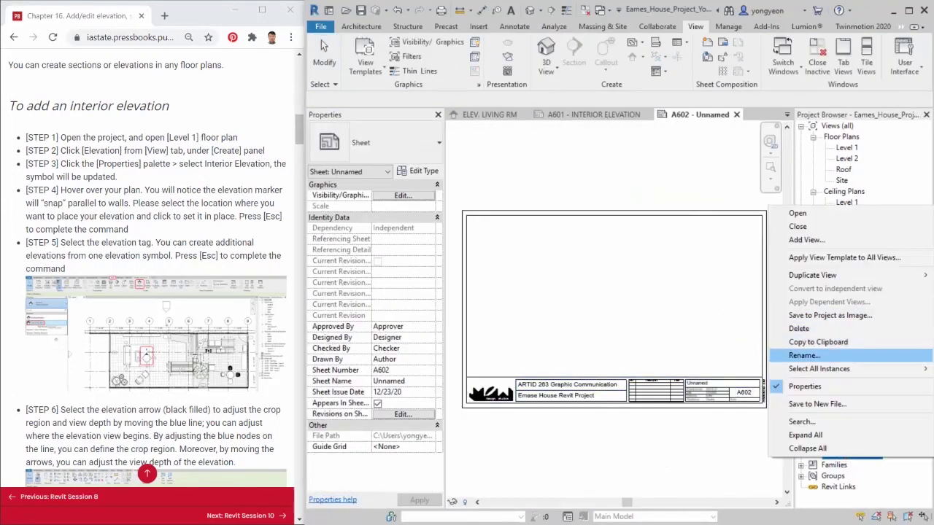
click(802, 355)
double_click(609, 273)
text(SECTION A)
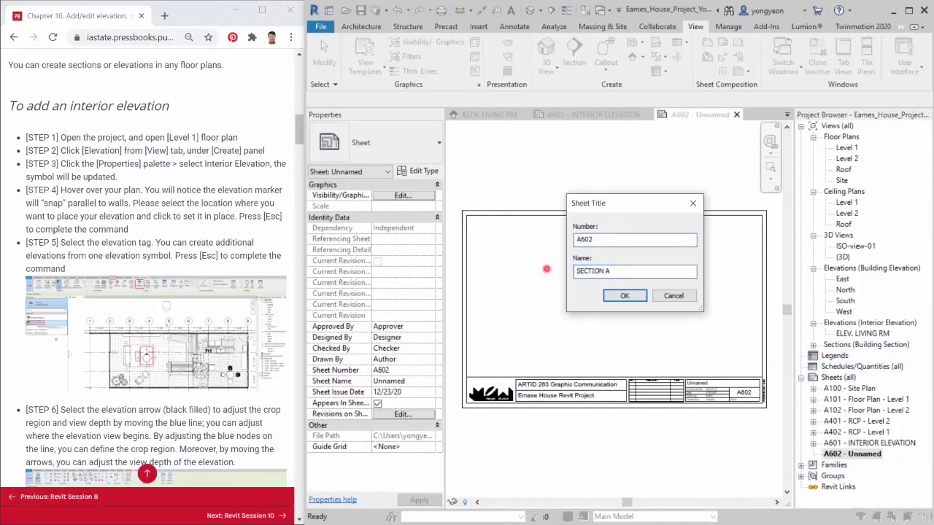
key(Return)
Place the Section 1 view on sheet A602, centered above the titleblock, and inspect the cut around the spiral stair.
click(813, 344)
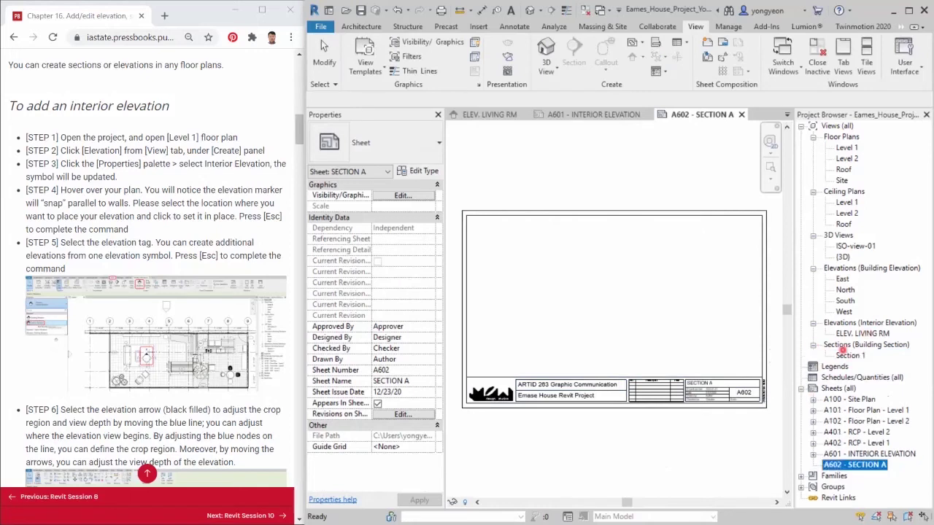
drag(849, 355, 594, 328)
click(619, 291)
click(609, 460)
scroll(608, 461, up, 1)
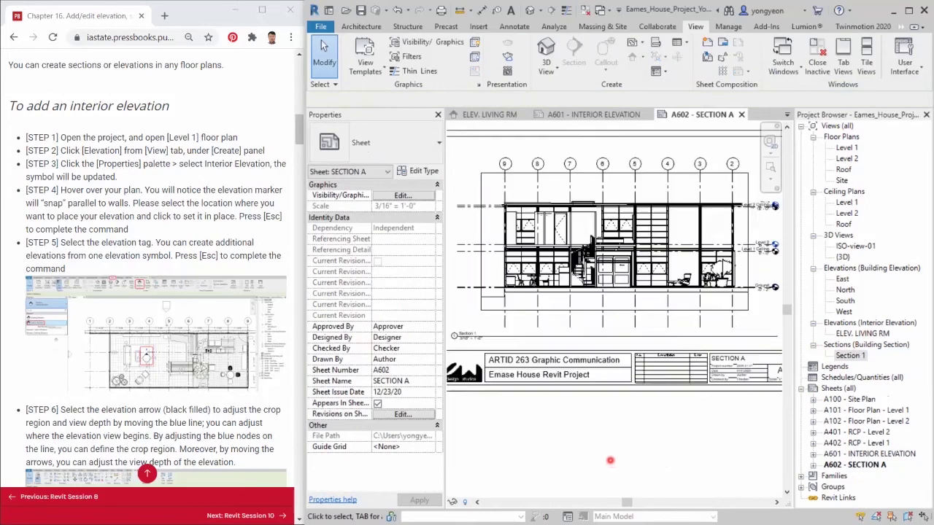
scroll(605, 250, up, 4)
scroll(622, 297, down, 1)
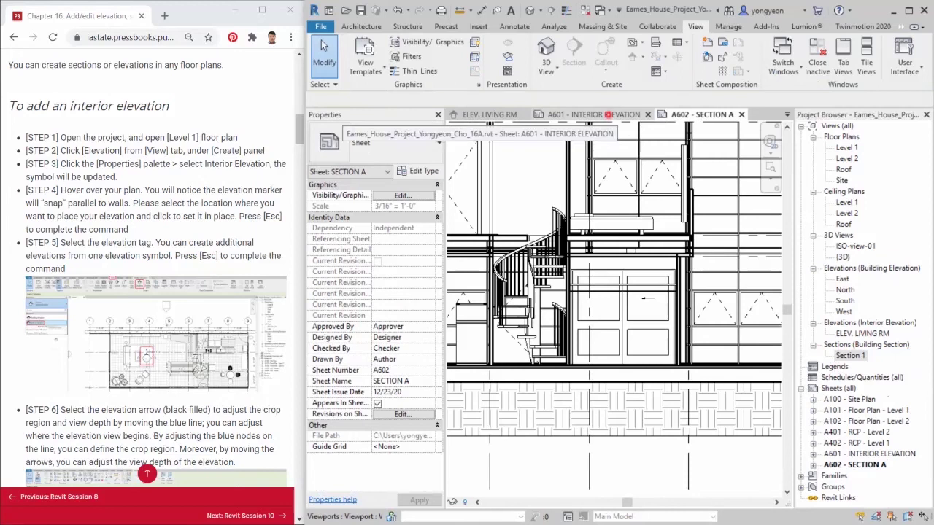
Nudge the section line on the Level 1 floor plan five increments toward grid D.
click(786, 114)
click(671, 165)
scroll(489, 340, up, 3)
click(488, 340)
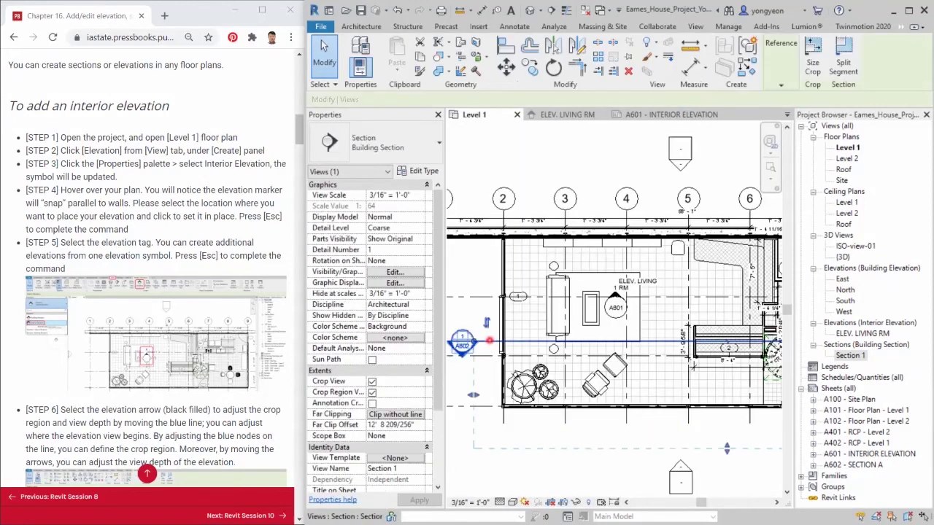
key(Down)
key(Down)
key(Down)
key(Down)
key(Down)
Return to sheet A602 - SECTION A and examine the section at its moved cut position.
click(681, 117)
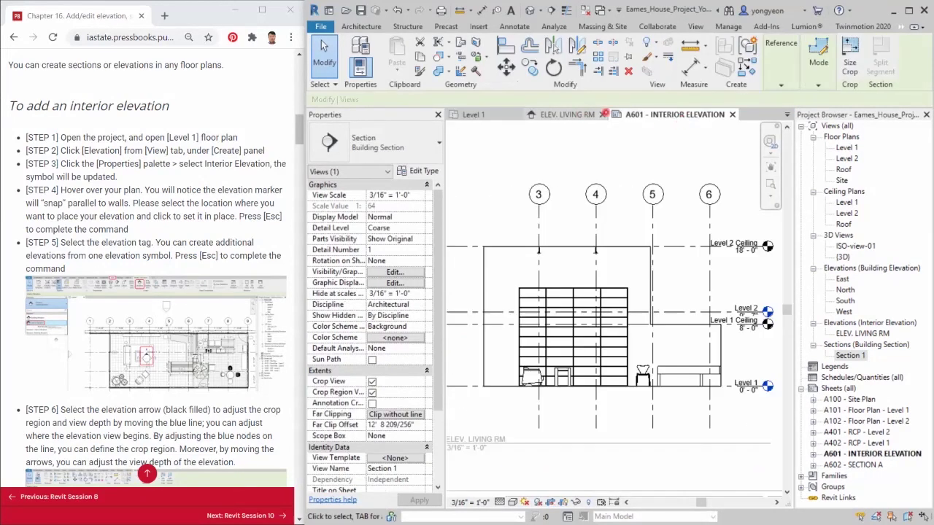
click(786, 114)
click(678, 140)
scroll(652, 481, down, 6)
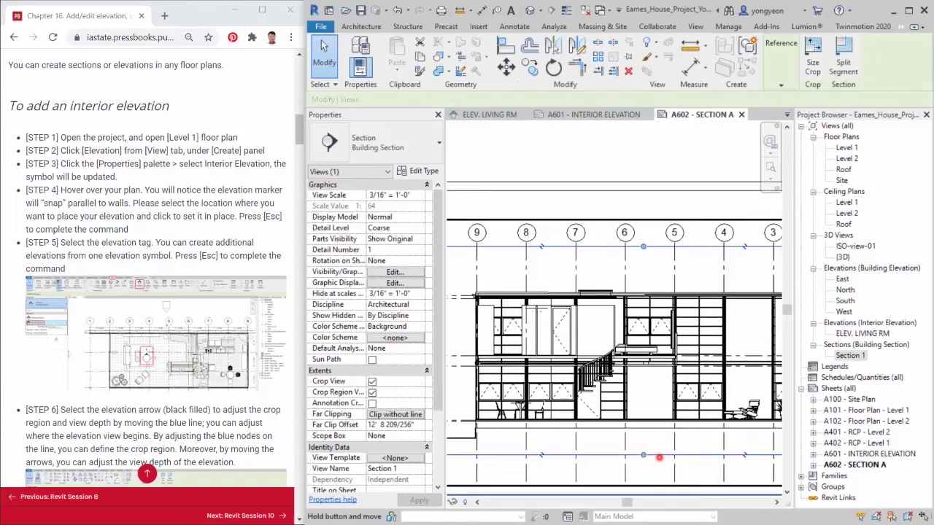